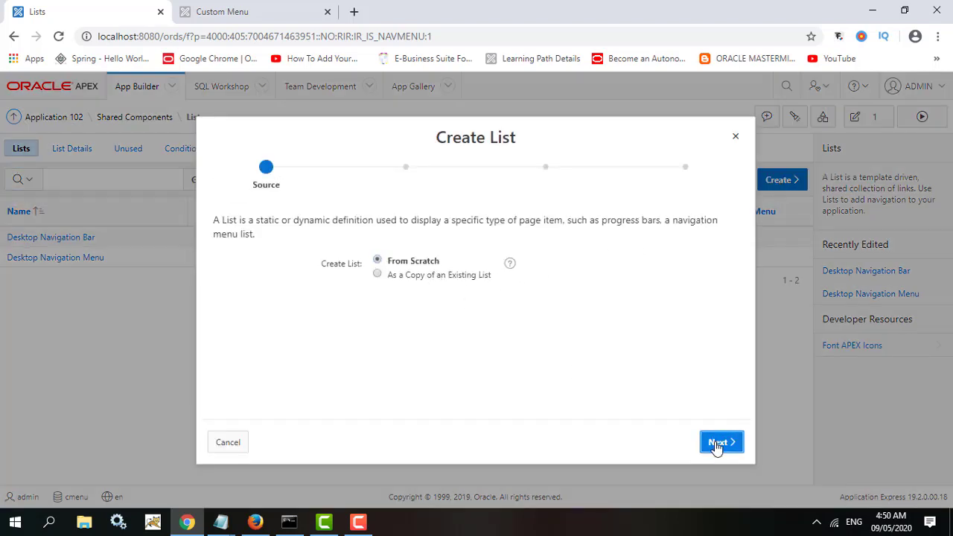
Step: Start a new list from scratch, naming it Custom_Menu and making it dynamic
{"action": "left_click", "coordinate": [718, 443]}
{"action": "left_click", "coordinate": [441, 280]}
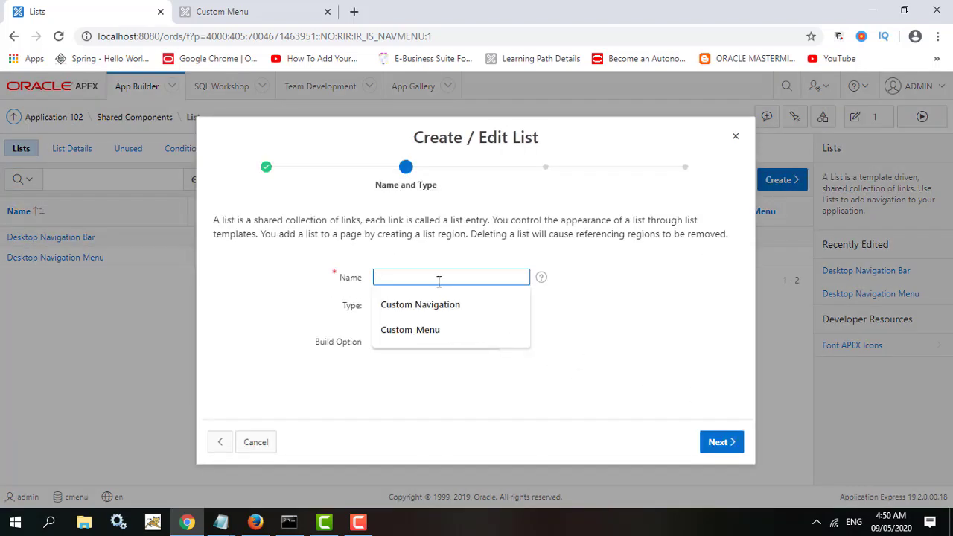
{"action": "left_click", "coordinate": [440, 331]}
{"action": "left_click", "coordinate": [406, 317]}
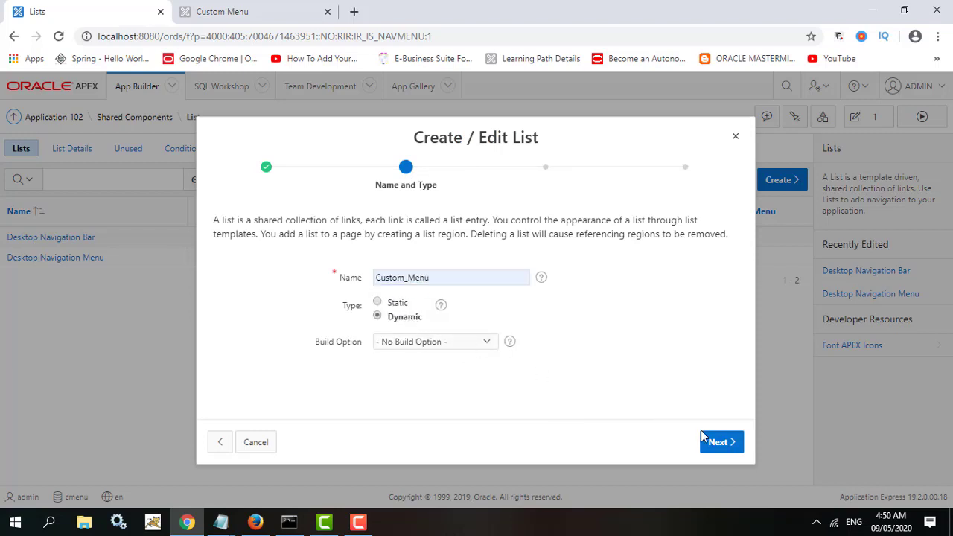
{"action": "left_click", "coordinate": [722, 443]}
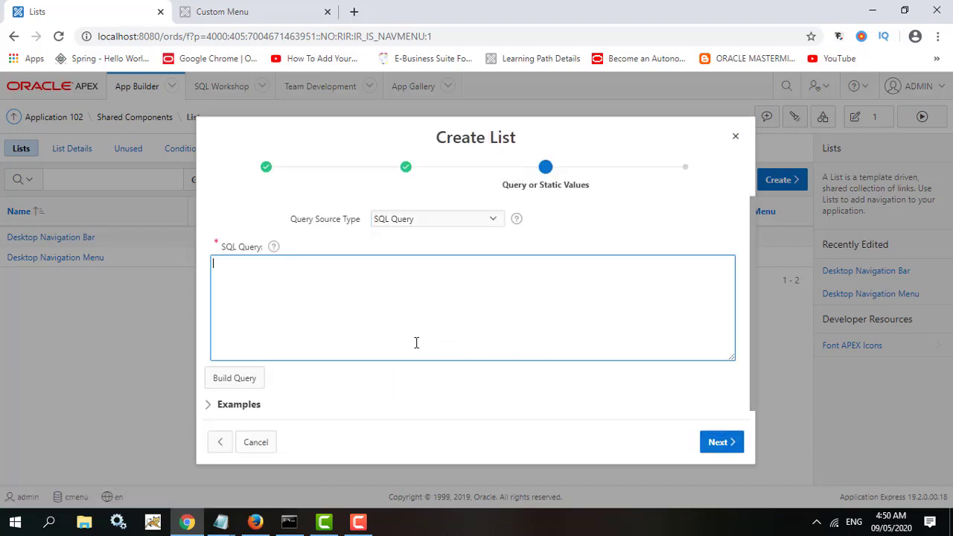
Step: Copy the custom menu query from custom menu creation.txt in Notepad into the list's SQL query and create the list without regions
{"action": "left_click", "coordinate": [231, 526]}
{"action": "left_click", "coordinate": [142, 451]}
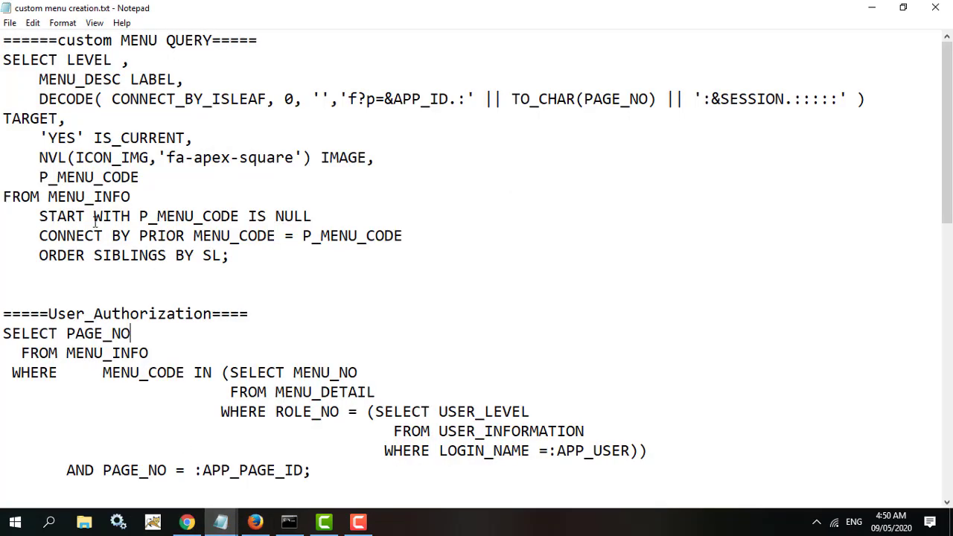
{"action": "left_click_drag", "start_coordinate": [237, 266], "coordinate": [2, 61]}
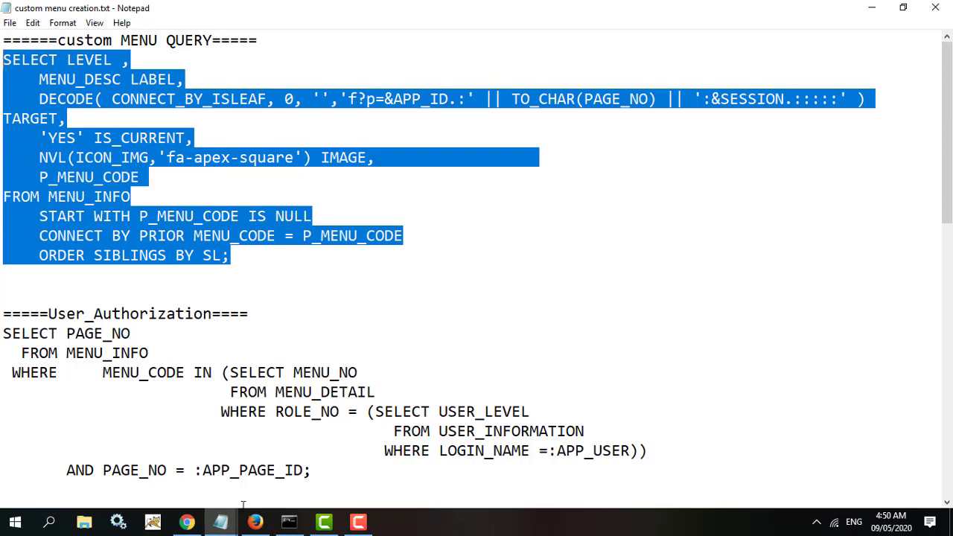
{"action": "left_click", "coordinate": [187, 522]}
{"action": "key", "text": "ctrl+v"}
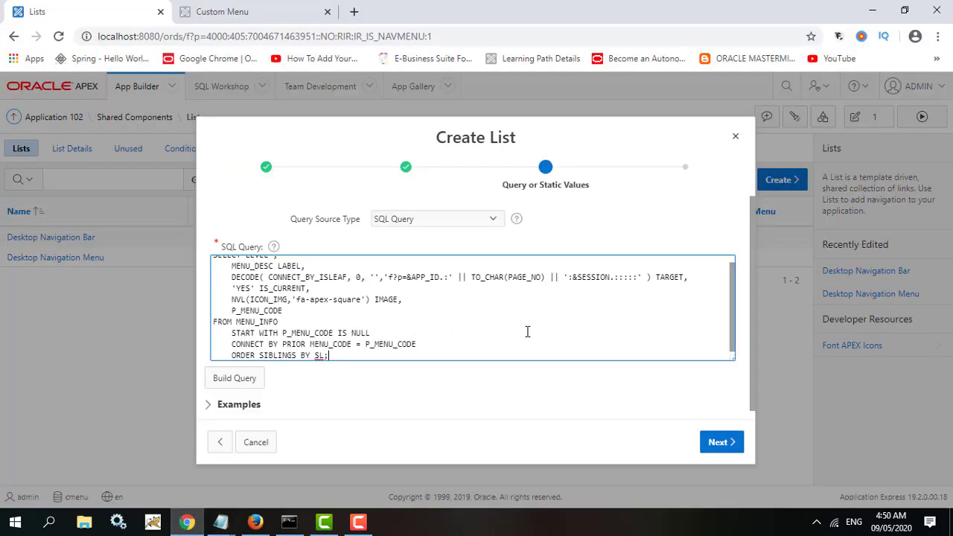
{"action": "left_click", "coordinate": [718, 443]}
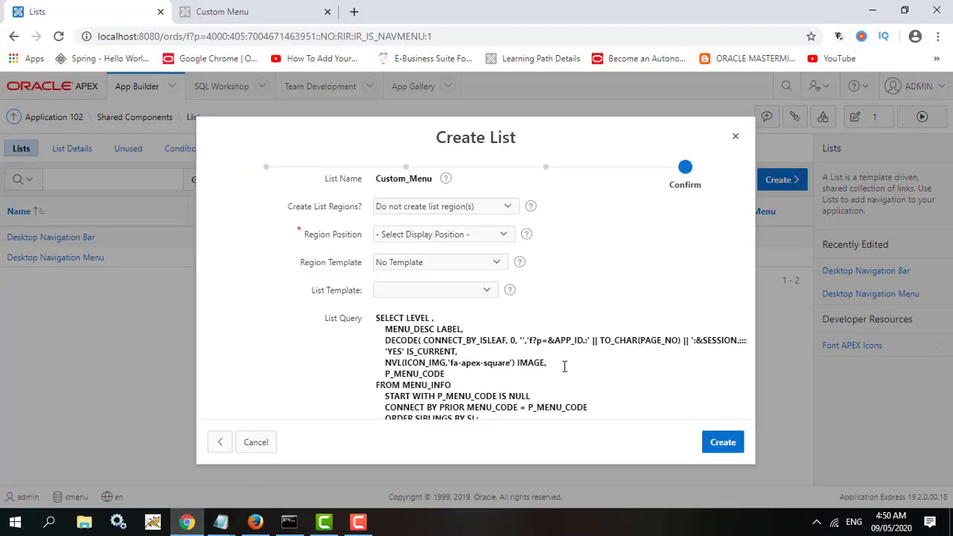
{"action": "left_click", "coordinate": [723, 442]}
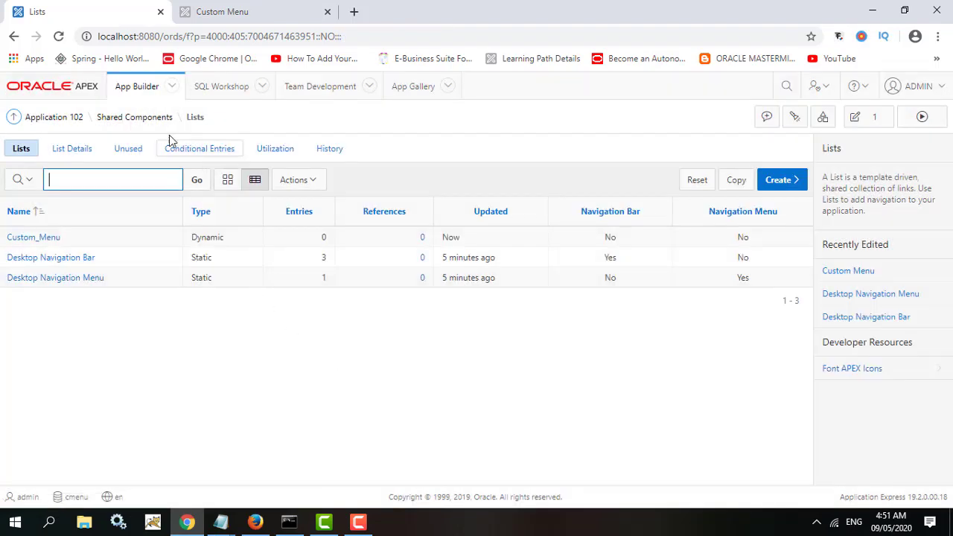
Step: Start a new authorization scheme from scratch named User_Authentication with the scheme type Exists SQL Query
{"action": "left_click", "coordinate": [139, 118]}
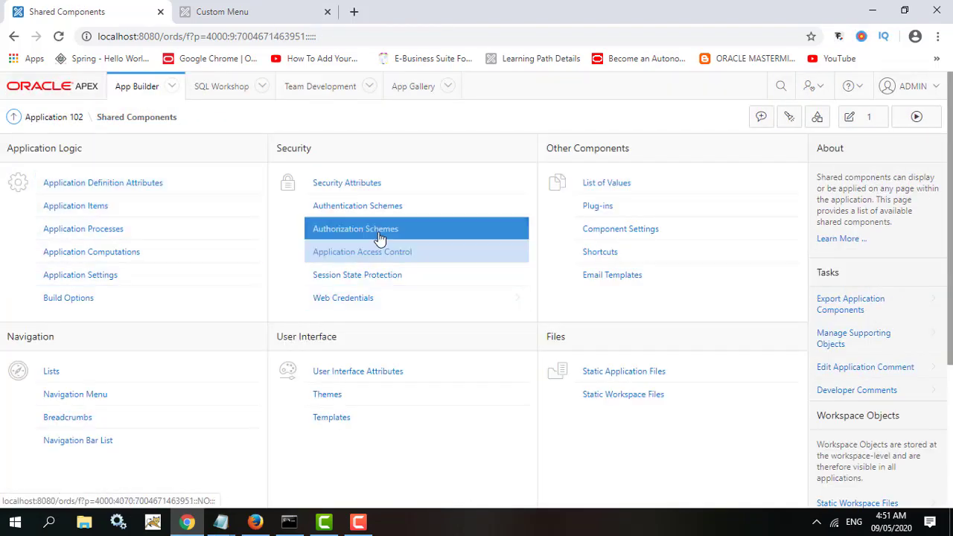
{"action": "left_click", "coordinate": [379, 236]}
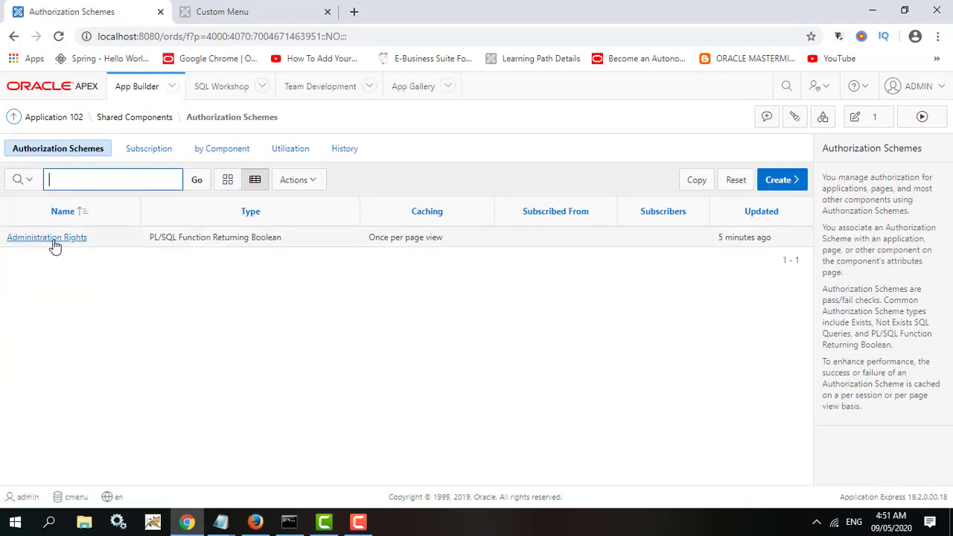
{"action": "left_click", "coordinate": [775, 186]}
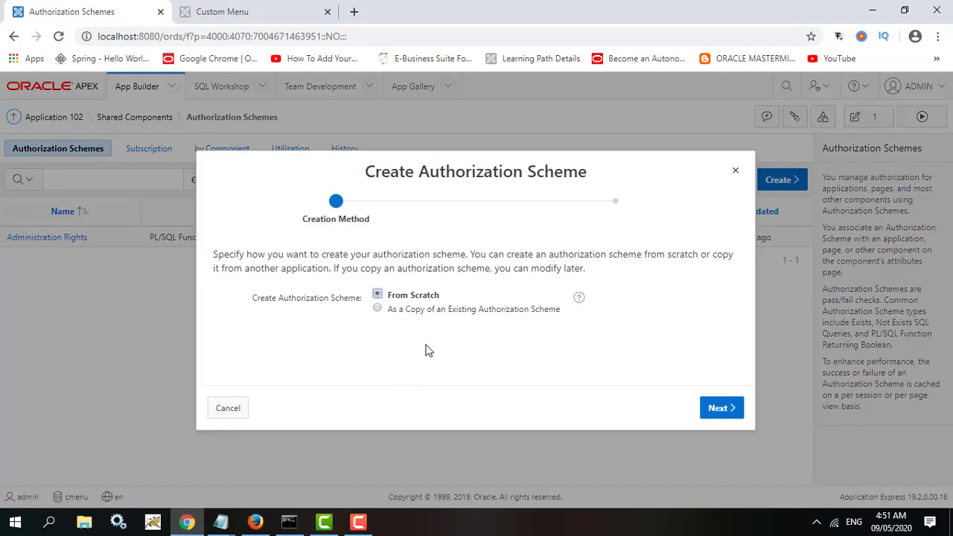
{"action": "left_click", "coordinate": [719, 409]}
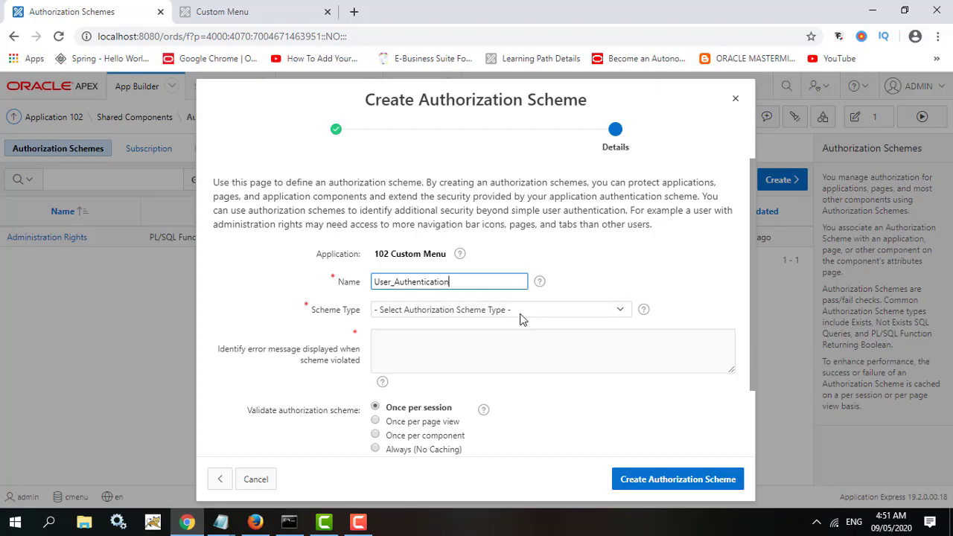
{"action": "left_click", "coordinate": [521, 311]}
{"action": "left_click", "coordinate": [440, 335]}
{"action": "left_click", "coordinate": [475, 352]}
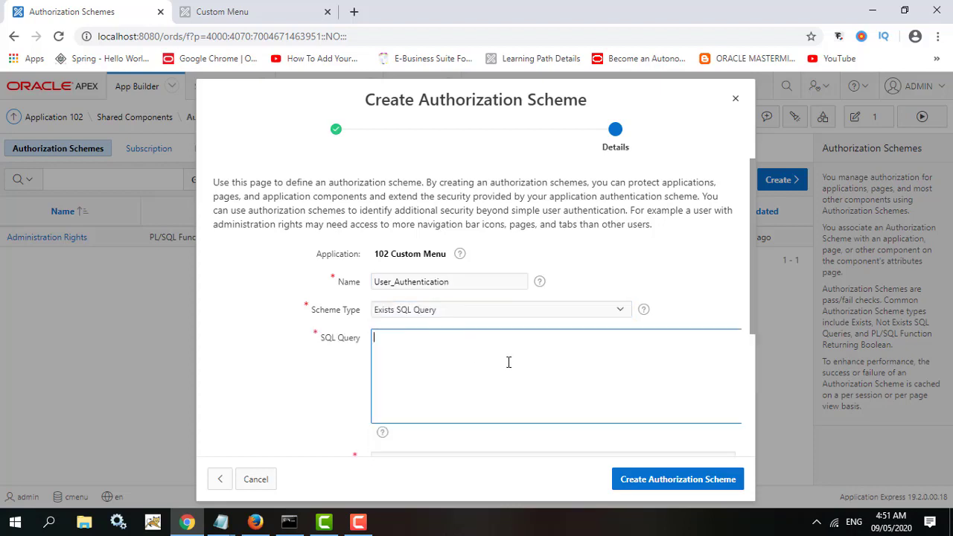
Step: Copy the User_Authorization query from custom menu creation.txt in Notepad into the authorization scheme's SQL query
{"action": "scroll", "coordinate": [506, 368], "scroll_direction": "down", "scroll_amount": 1}
{"action": "left_click", "coordinate": [221, 522]}
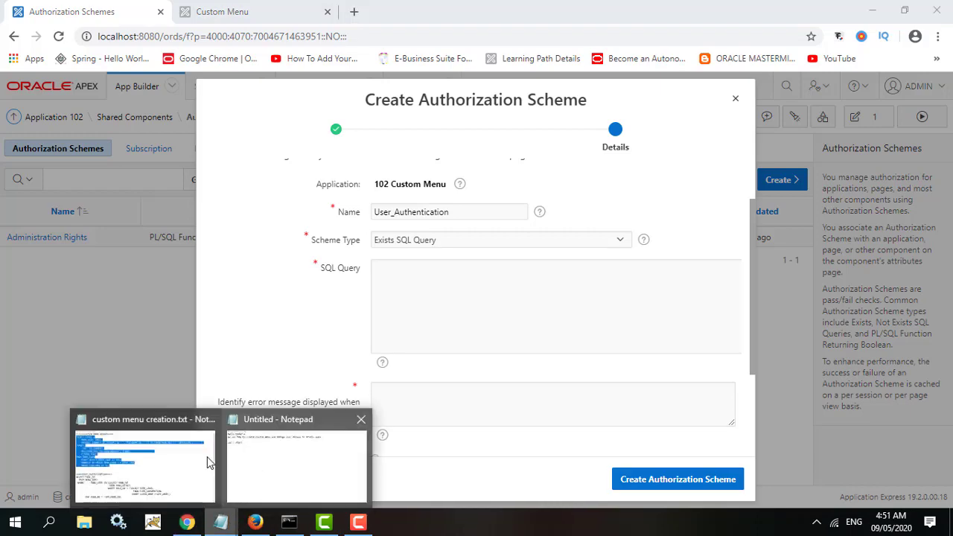
{"action": "left_click", "coordinate": [209, 463]}
{"action": "scroll", "coordinate": [133, 376], "scroll_direction": "down", "scroll_amount": 2}
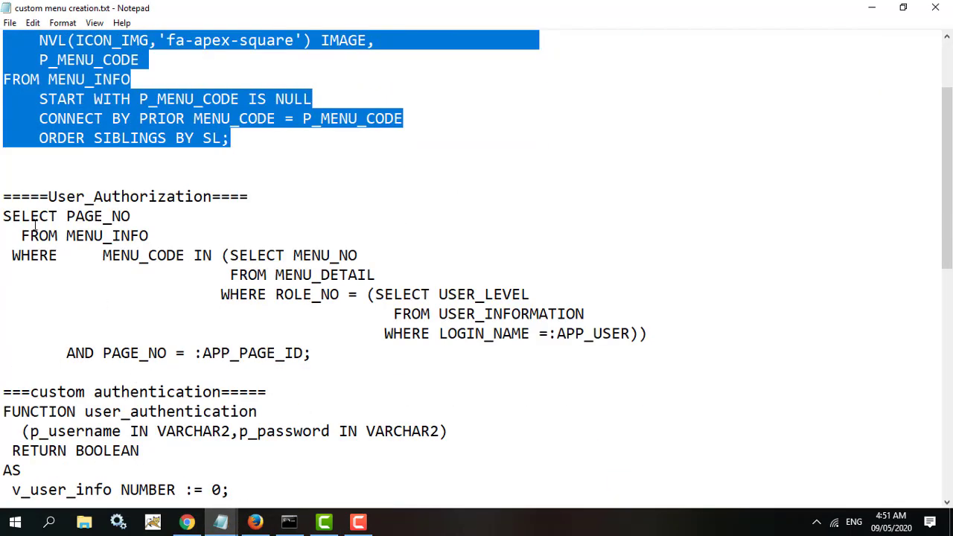
{"action": "left_click_drag", "start_coordinate": [1, 216], "coordinate": [332, 349]}
{"action": "key", "text": "ctrl+c"}
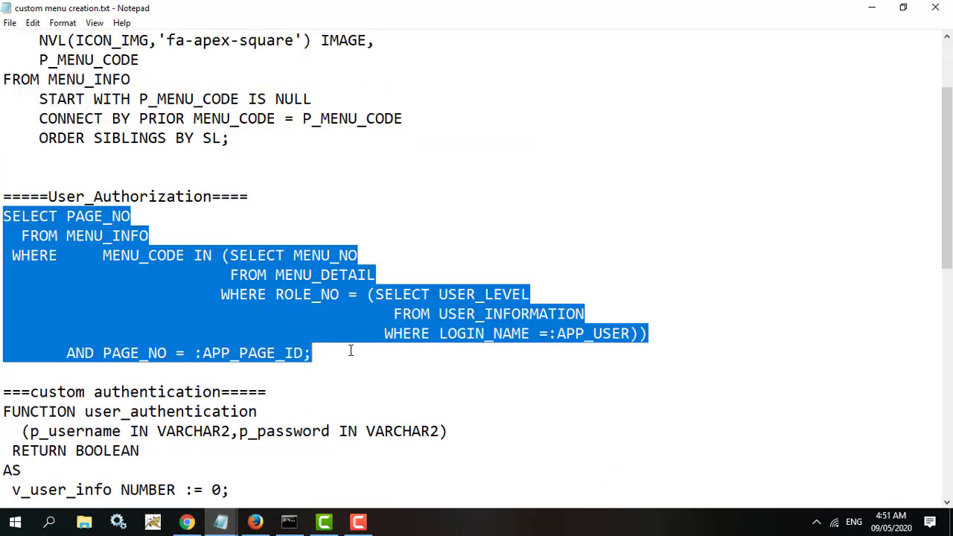
{"action": "left_click", "coordinate": [873, 9]}
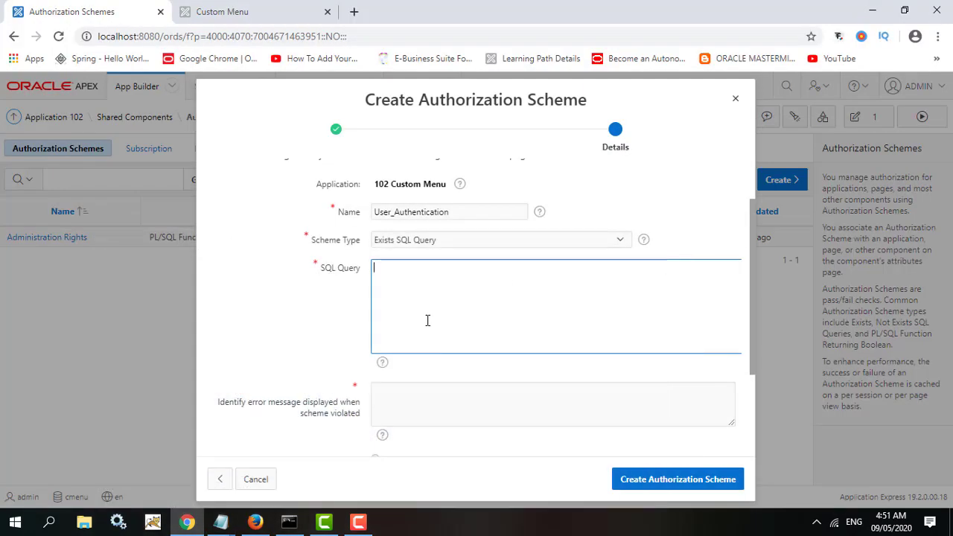
{"action": "key", "text": "ctrl+v"}
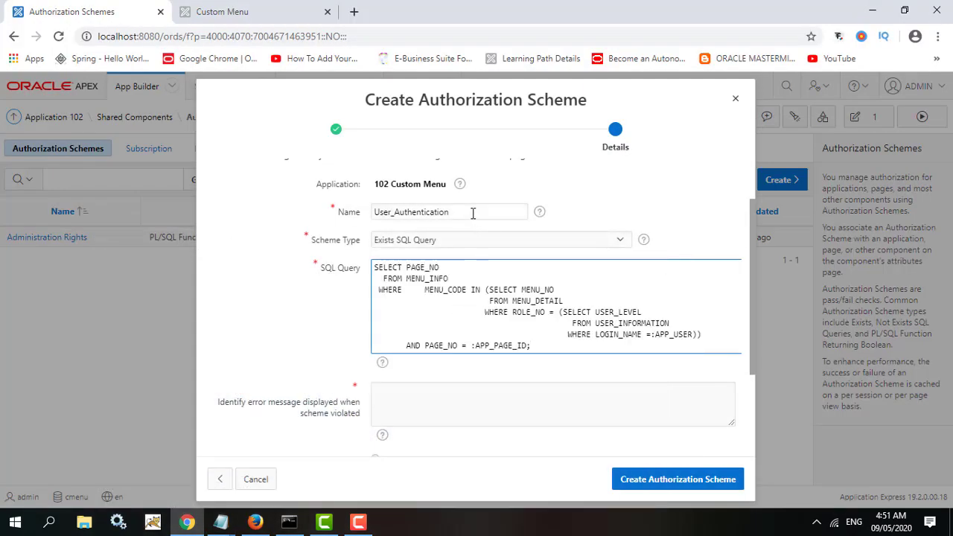
Step: Create the authorization scheme with its name User_Authentication as the error message and validation once per page view
{"action": "scroll", "coordinate": [470, 274], "scroll_direction": "up", "scroll_amount": 1}
{"action": "double_click", "coordinate": [474, 280]}
{"action": "key", "text": "ctrl+c"}
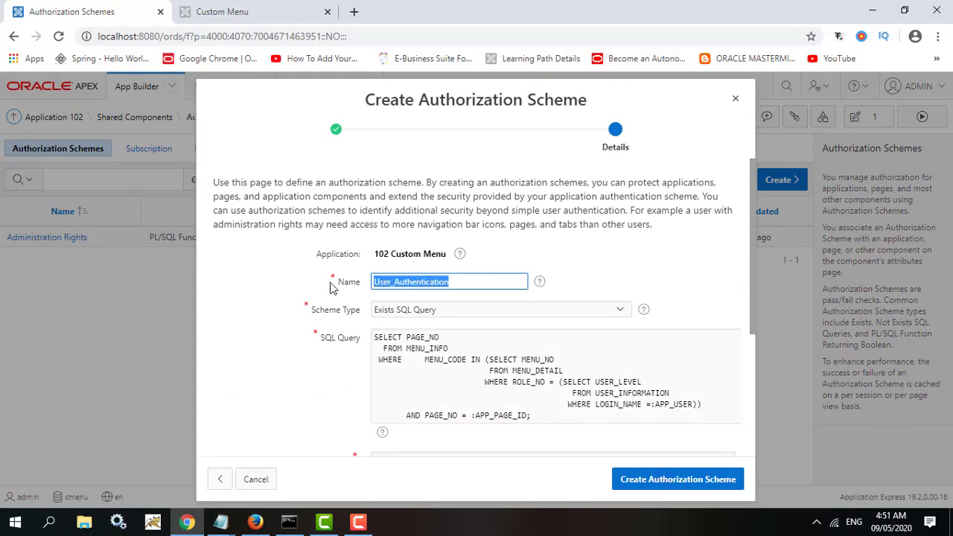
{"action": "scroll", "coordinate": [636, 334], "scroll_direction": "down", "scroll_amount": 3}
{"action": "left_click", "coordinate": [430, 269]}
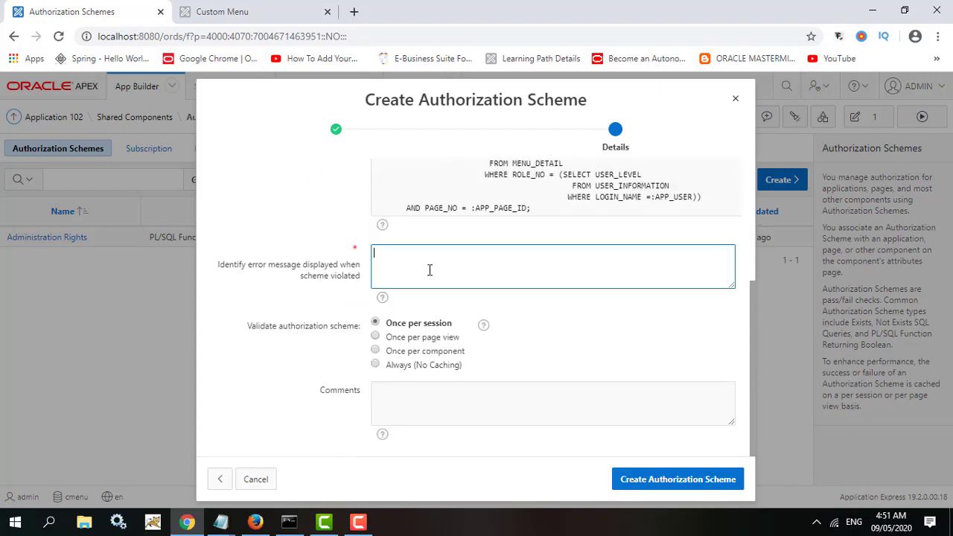
{"action": "key", "text": "ctrl+v"}
{"action": "left_click", "coordinate": [461, 337]}
{"action": "left_click", "coordinate": [677, 486]}
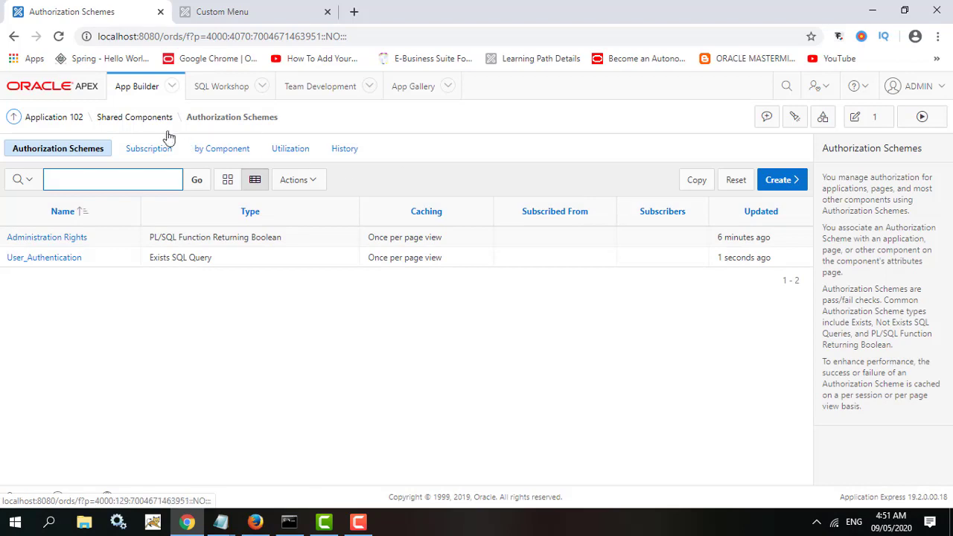
Step: Open the Application Express Authentication scheme from the shared components and change its scheme type to Custom
{"action": "left_click", "coordinate": [158, 119]}
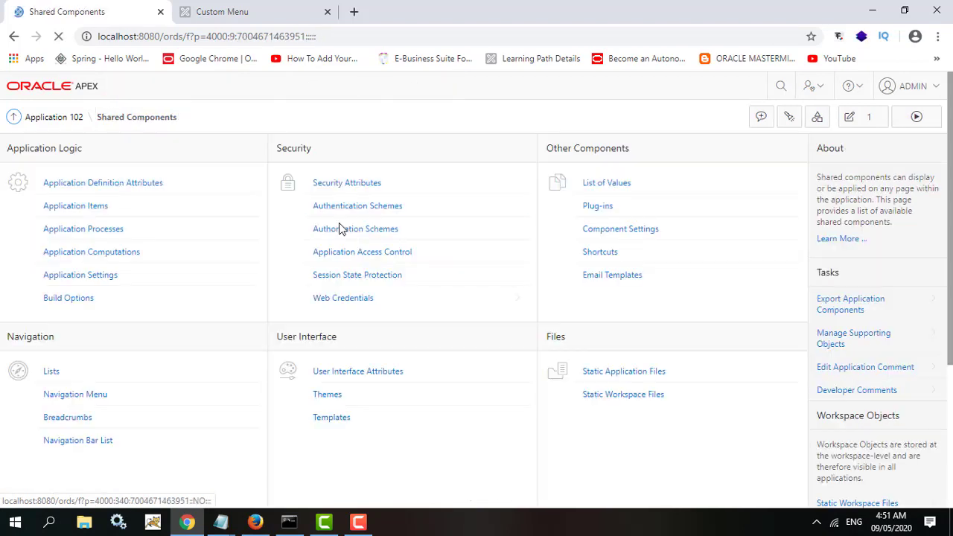
{"action": "left_click", "coordinate": [385, 214]}
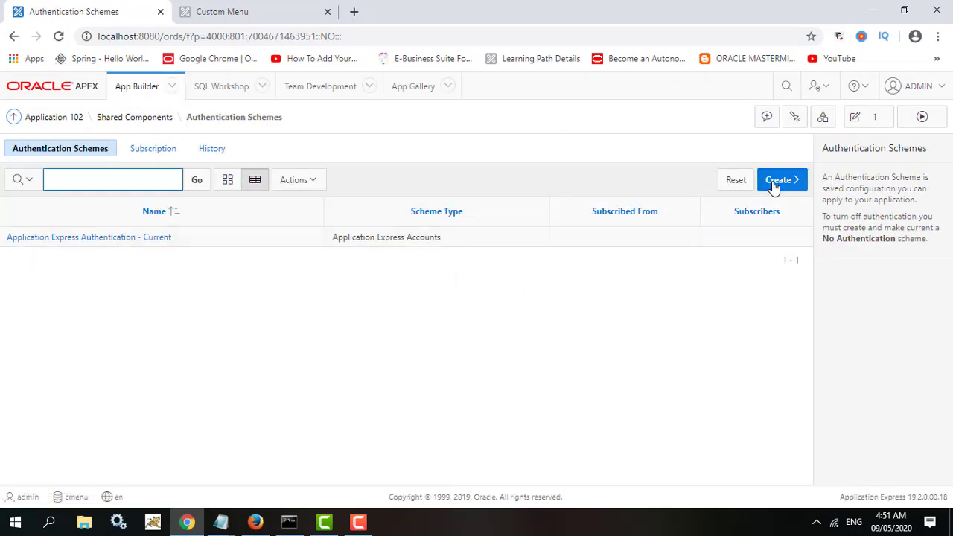
{"action": "left_click", "coordinate": [86, 238]}
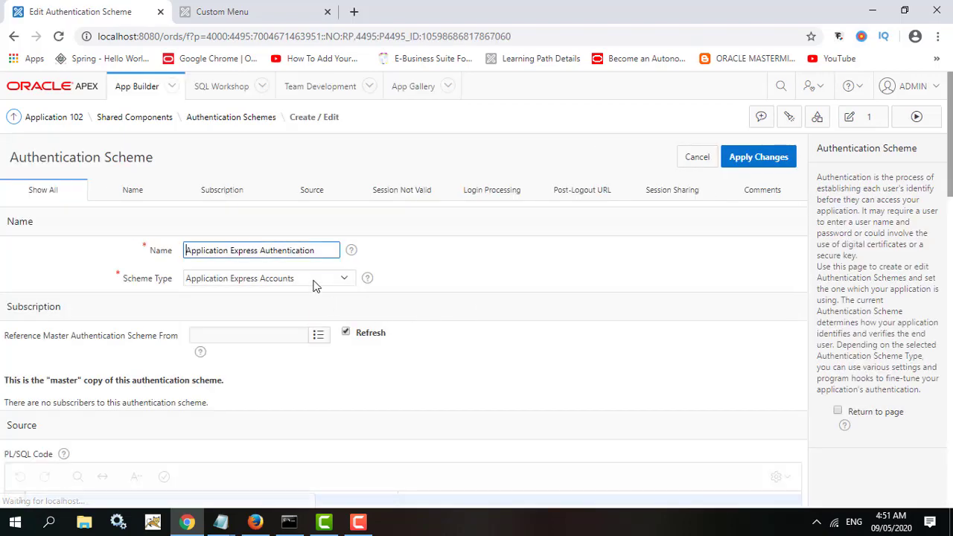
{"action": "left_click", "coordinate": [319, 281]}
{"action": "left_click", "coordinate": [273, 305]}
{"action": "scroll", "coordinate": [383, 321], "scroll_direction": "down", "scroll_amount": 3}
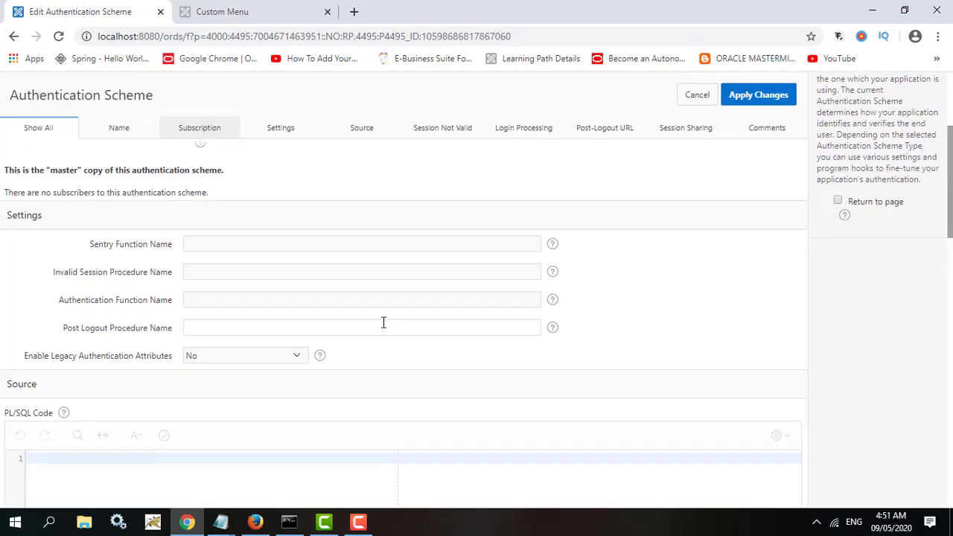
{"action": "left_click", "coordinate": [263, 385]}
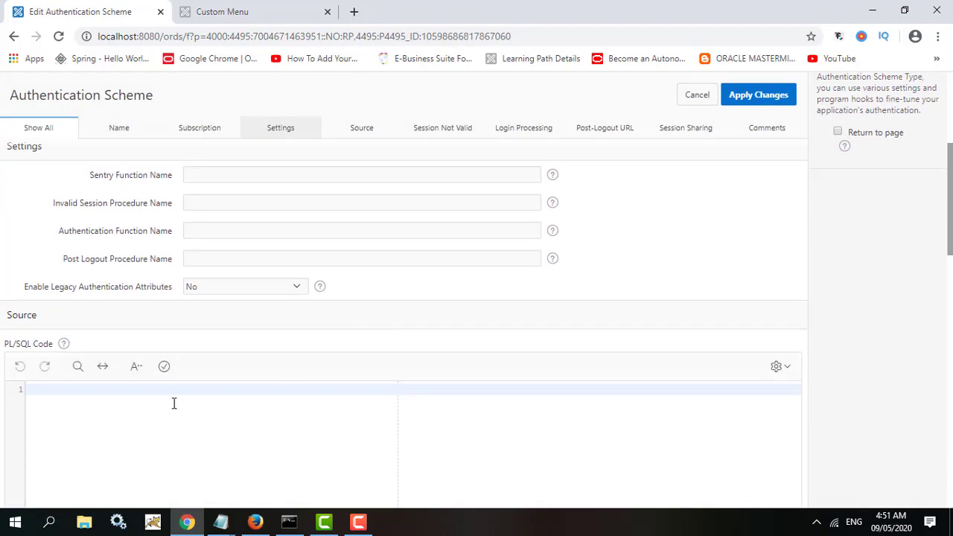
Step: Copy the custom authentication function from custom menu creation.txt in Notepad into the authentication scheme's PL/SQL code
{"action": "left_click", "coordinate": [227, 526]}
{"action": "left_click", "coordinate": [159, 463]}
{"action": "scroll", "coordinate": [235, 281], "scroll_direction": "down", "scroll_amount": 3}
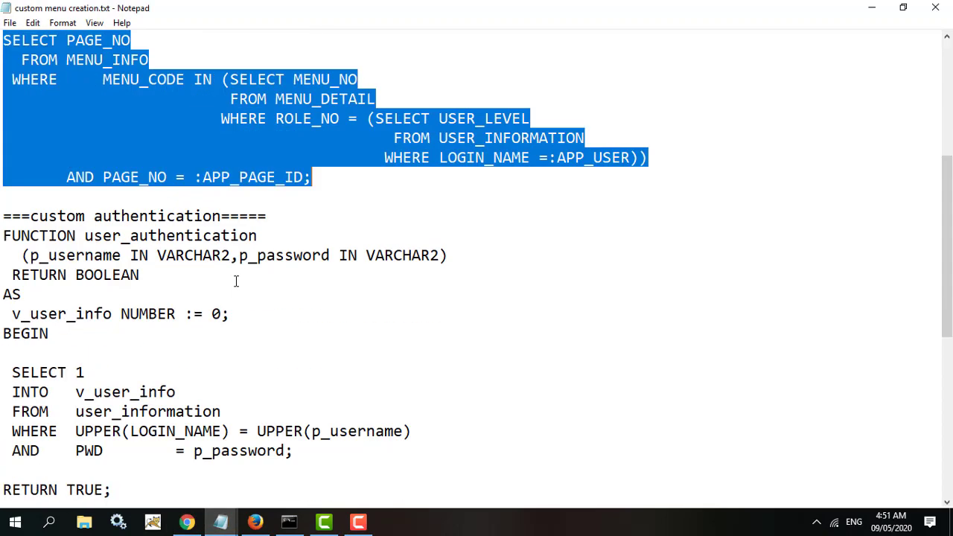
{"action": "left_click_drag", "start_coordinate": [2, 237], "coordinate": [113, 364]}
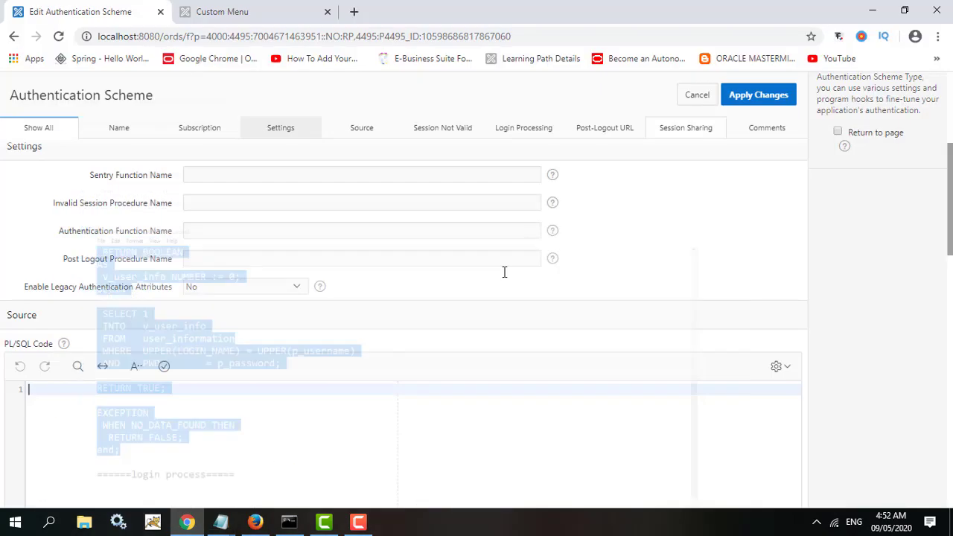
{"action": "left_click", "coordinate": [872, 7]}
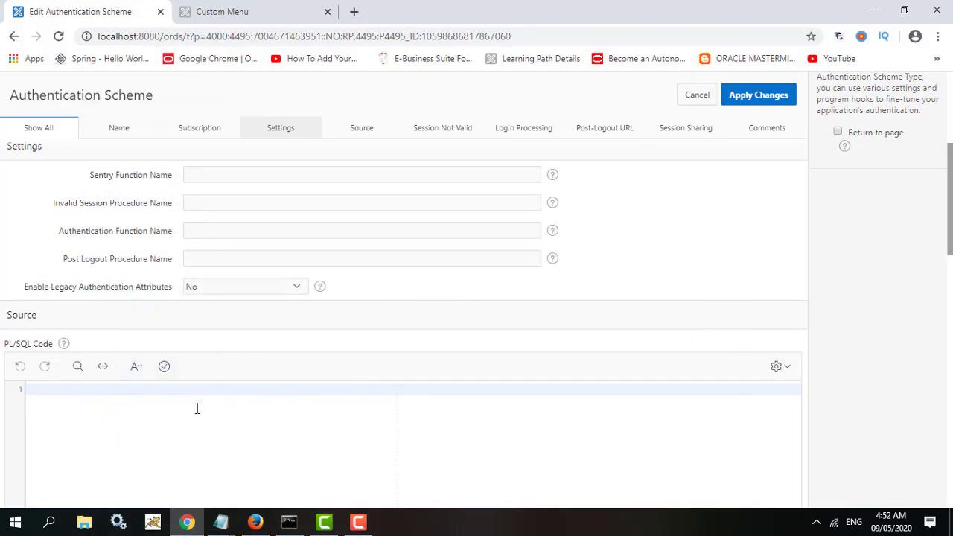
{"action": "key", "text": "ctrl+v"}
{"action": "scroll", "coordinate": [133, 346], "scroll_direction": "down", "scroll_amount": 1}
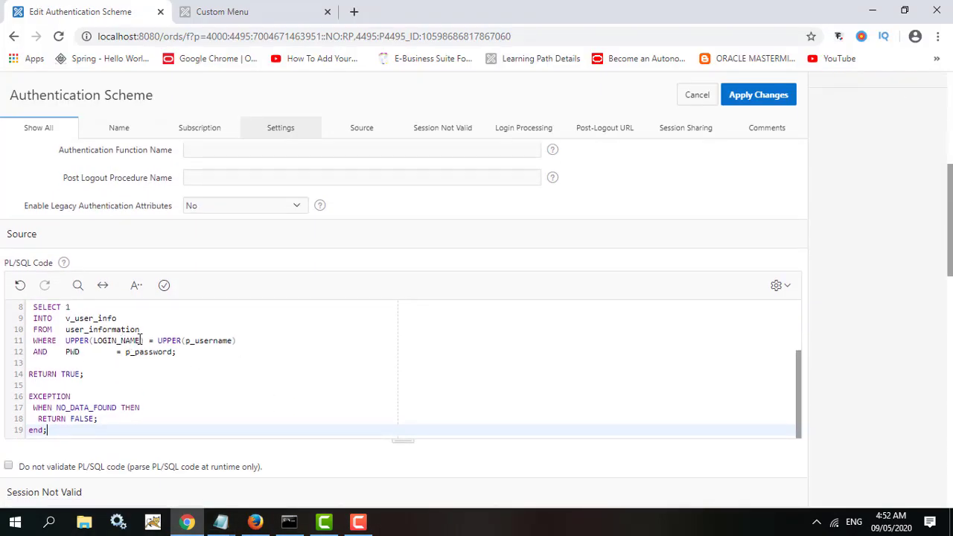
Step: Validate the PL/SQL code, save the scheme with user_authentication as its authentication function name, and return to the shared components
{"action": "scroll", "coordinate": [140, 350], "scroll_direction": "up", "scroll_amount": 1}
{"action": "double_click", "coordinate": [119, 311]}
{"action": "key", "text": "ctrl+c"}
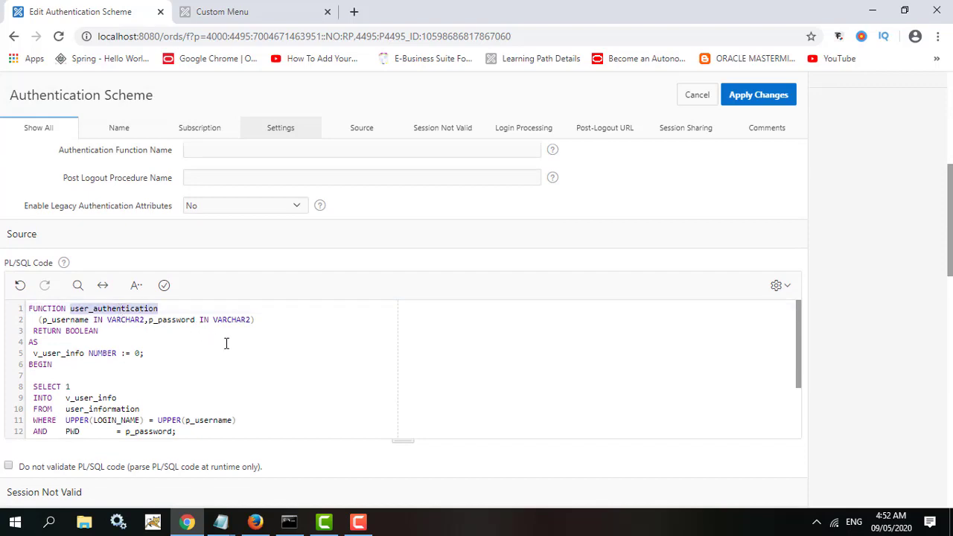
{"action": "left_click", "coordinate": [164, 287]}
{"action": "scroll", "coordinate": [373, 305], "scroll_direction": "up", "scroll_amount": 2}
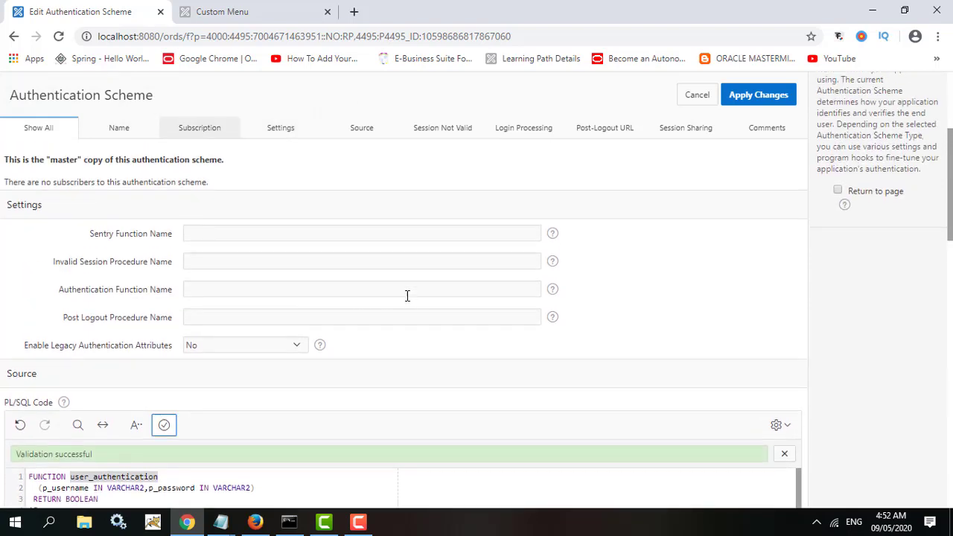
{"action": "left_click", "coordinate": [213, 289]}
{"action": "key", "text": "ctrl+v"}
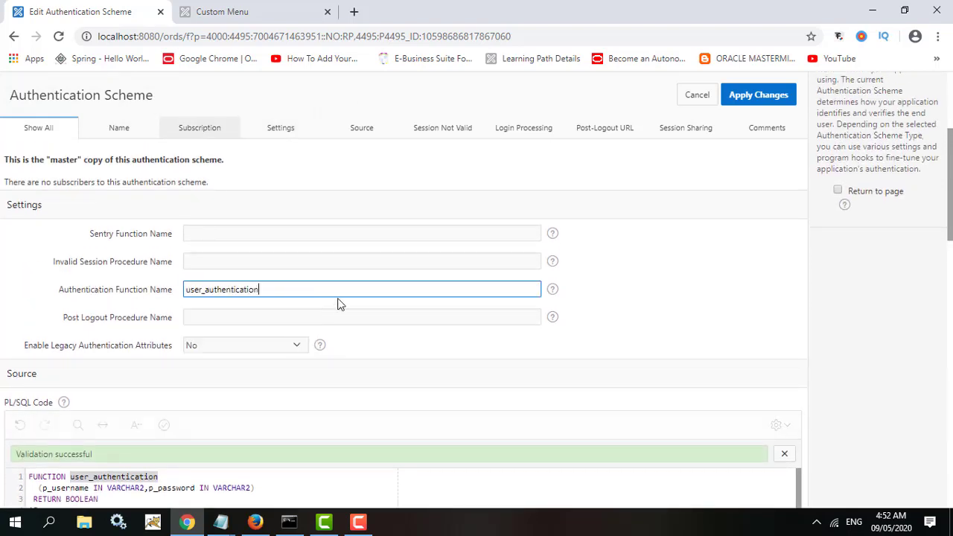
{"action": "left_click", "coordinate": [760, 94]}
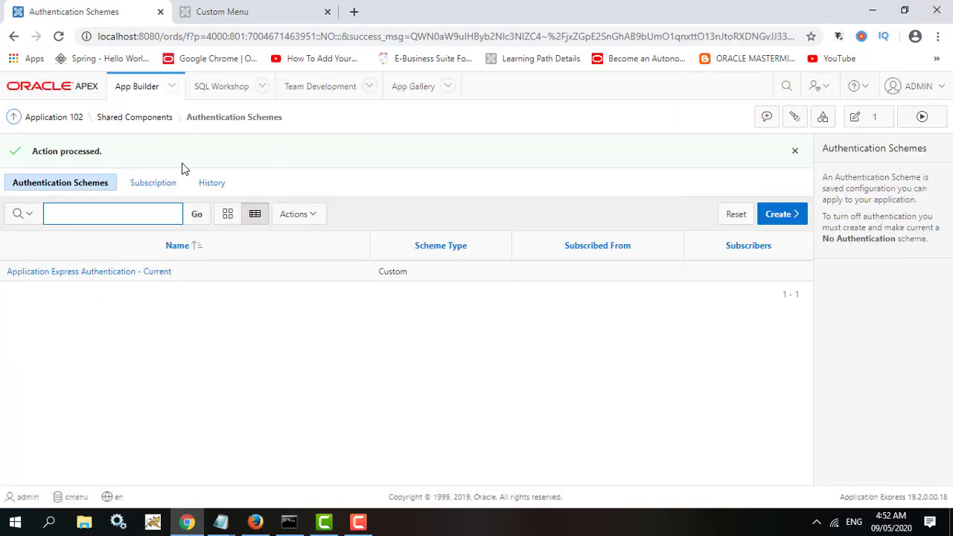
{"action": "left_click", "coordinate": [143, 120]}
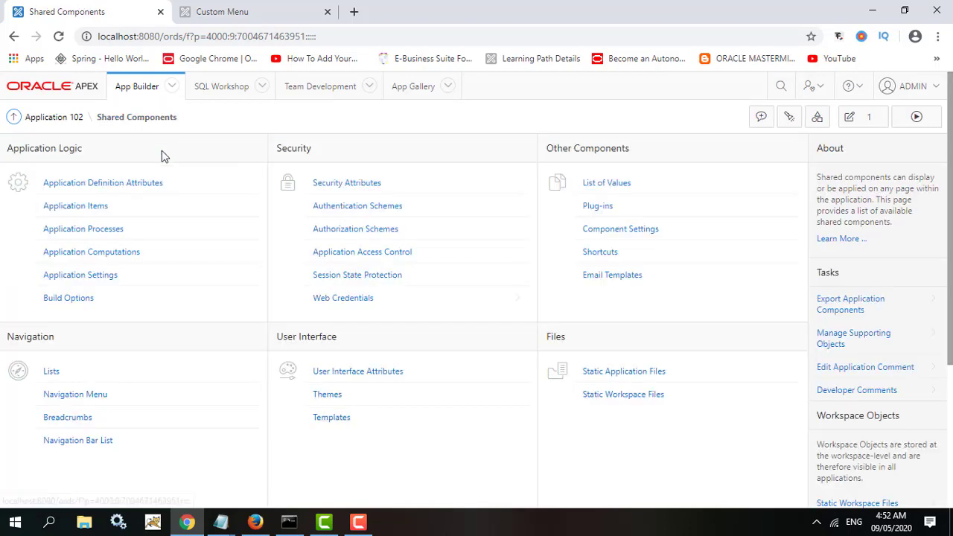
{"action": "left_click", "coordinate": [88, 400]}
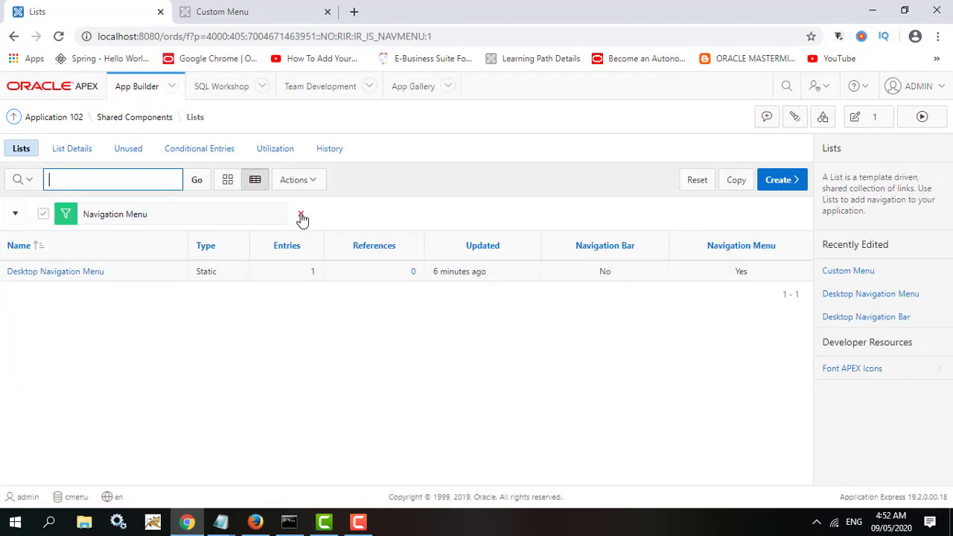
{"action": "left_click", "coordinate": [302, 217]}
{"action": "left_click", "coordinate": [134, 119]}
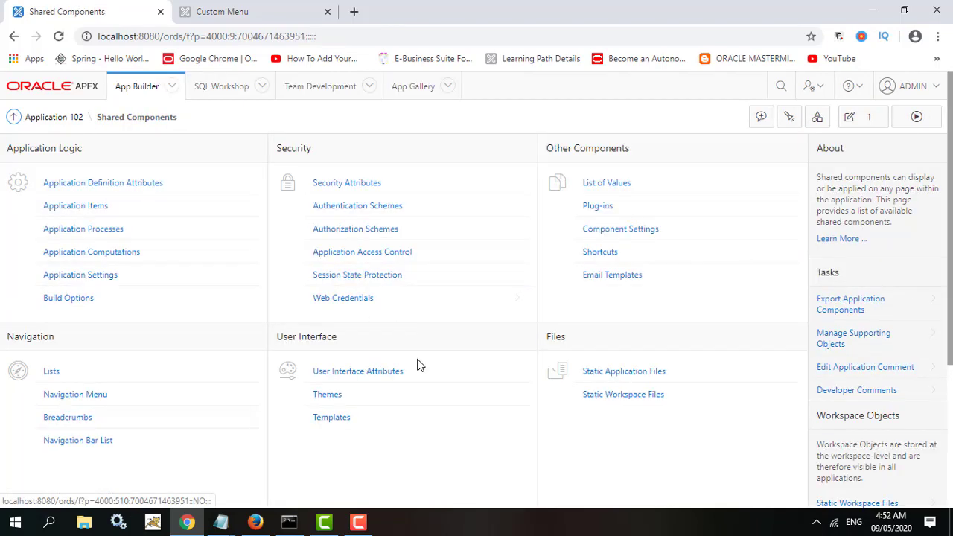
Step: Set the Desktop user interface's navigation menu list to Custom_Menu and apply the changes
{"action": "left_click", "coordinate": [353, 372]}
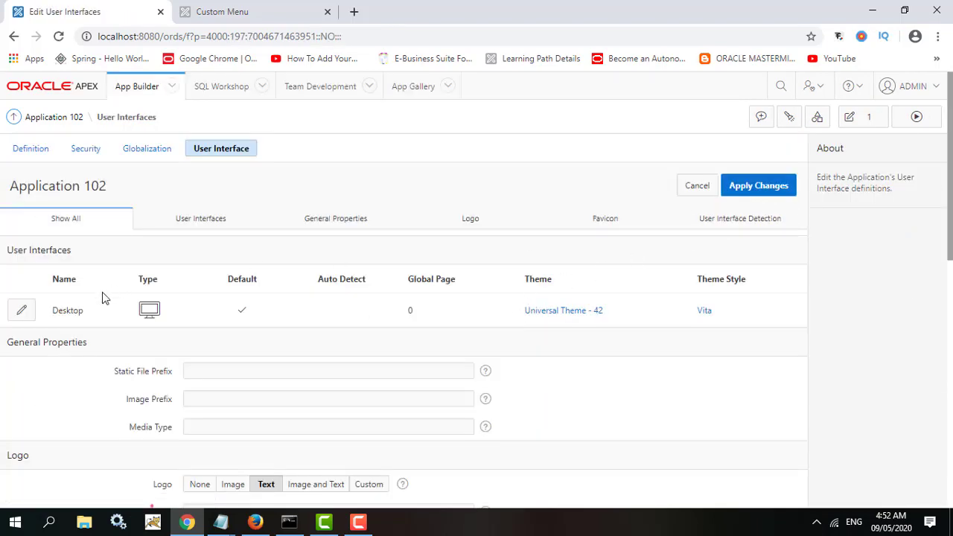
{"action": "left_click", "coordinate": [22, 310]}
{"action": "left_click", "coordinate": [367, 223]}
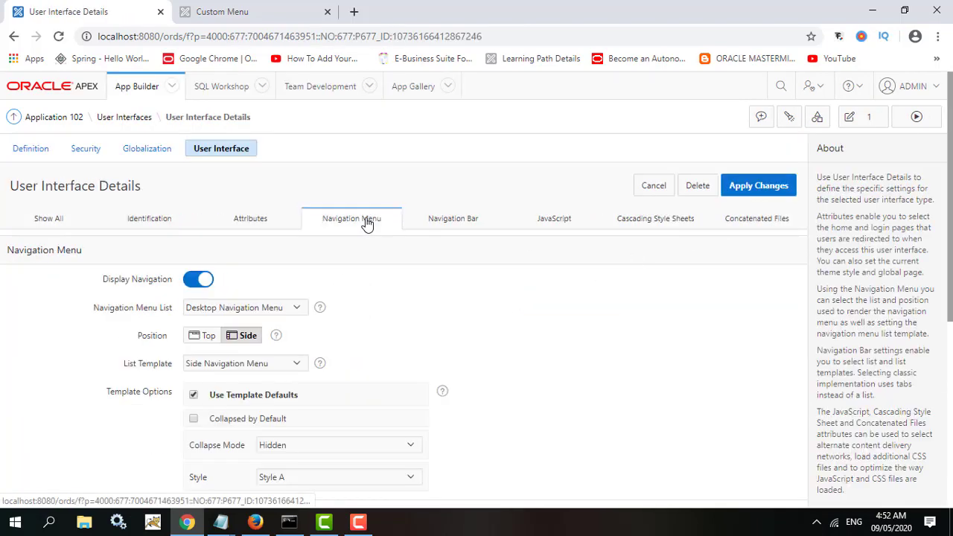
{"action": "left_click", "coordinate": [242, 307]}
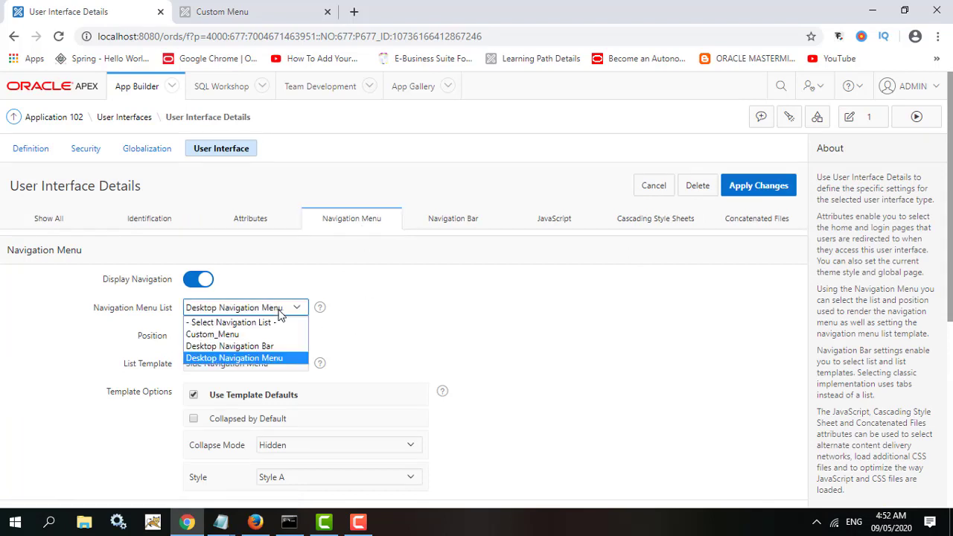
{"action": "left_click", "coordinate": [238, 336]}
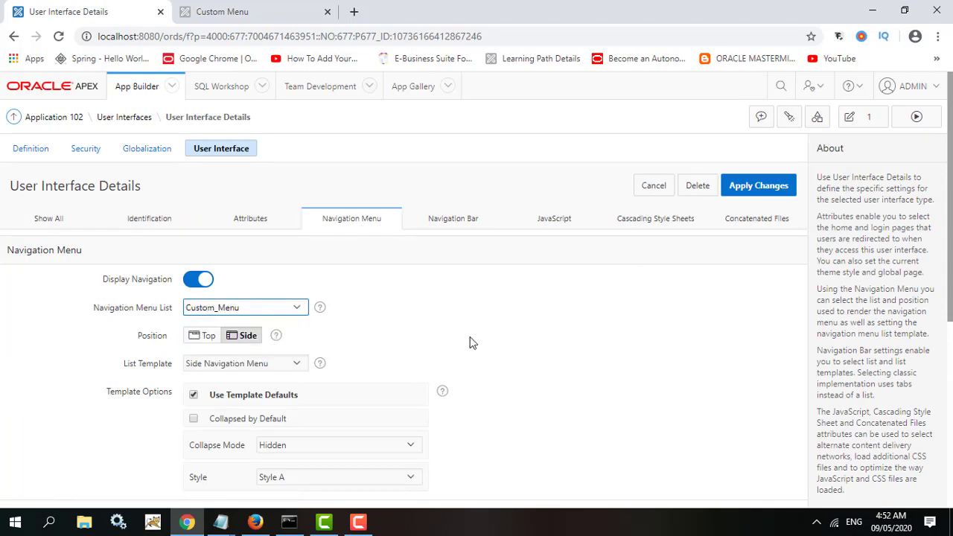
{"action": "left_click", "coordinate": [778, 187]}
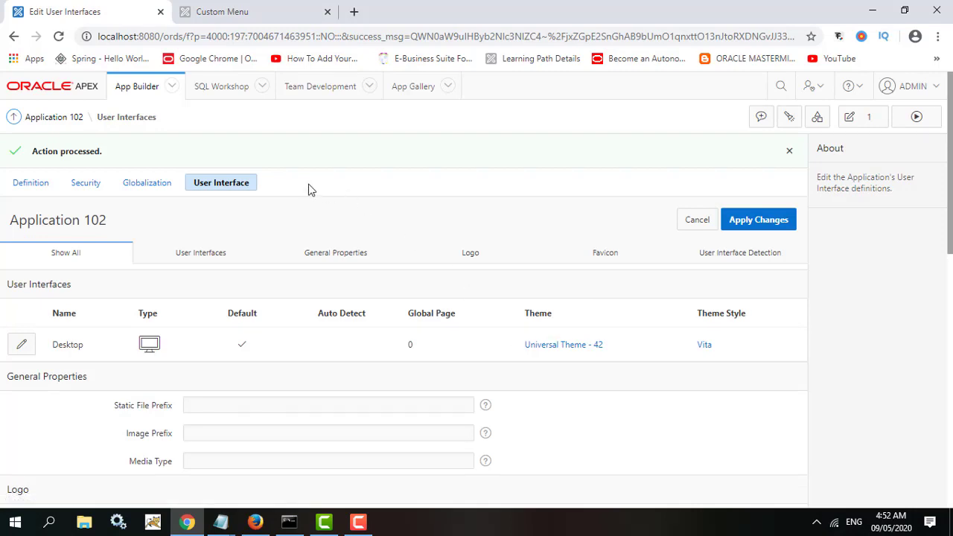
Step: Open page 9999 - Login Page in Page Designer and open its Login process's PL/SQL code for editing
{"action": "left_click", "coordinate": [75, 122]}
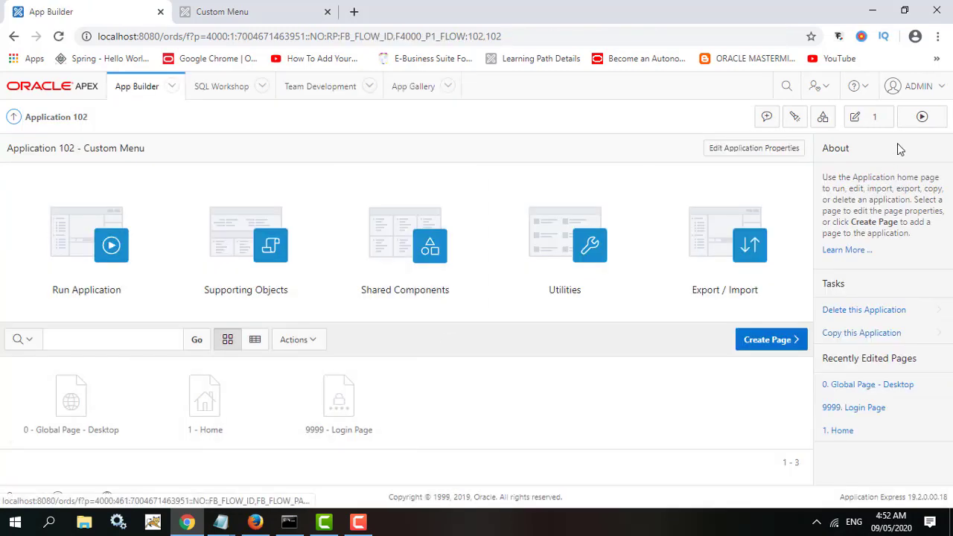
{"action": "left_click", "coordinate": [347, 429]}
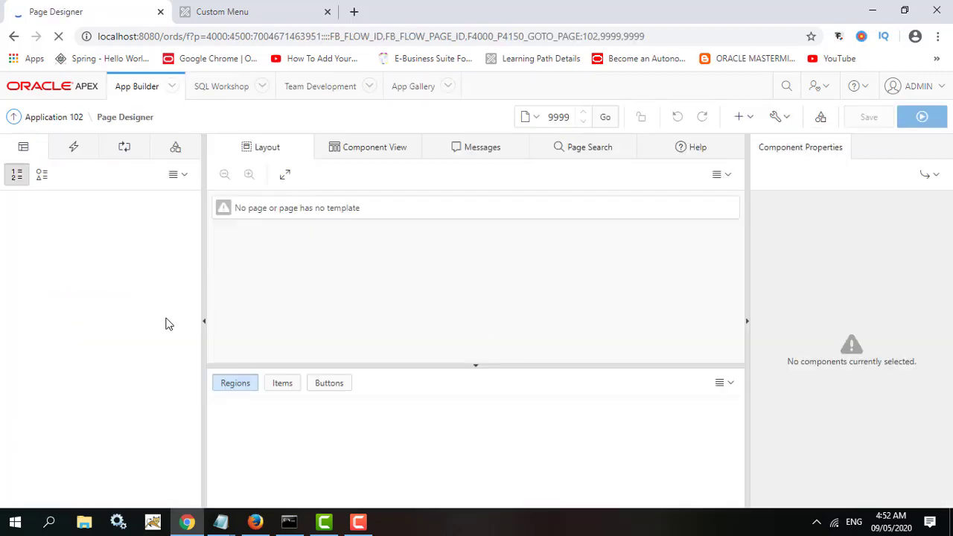
{"action": "left_click", "coordinate": [125, 147]}
{"action": "left_click", "coordinate": [99, 300]}
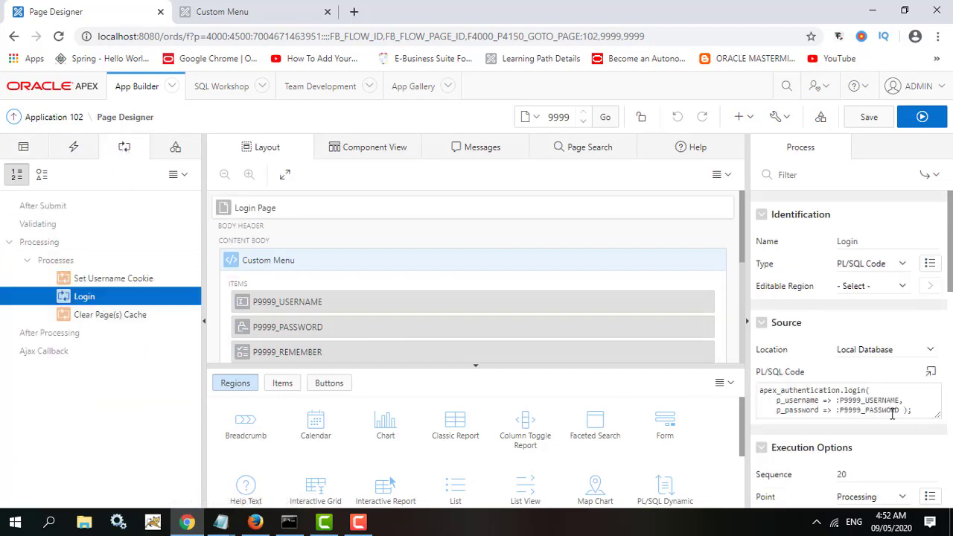
{"action": "left_click", "coordinate": [931, 371]}
Step: Replace the Login process's code with the login process block from custom menu creation.txt in Notepad, including the USER_LEVEL query
{"action": "mouse_move", "coordinate": [227, 514]}
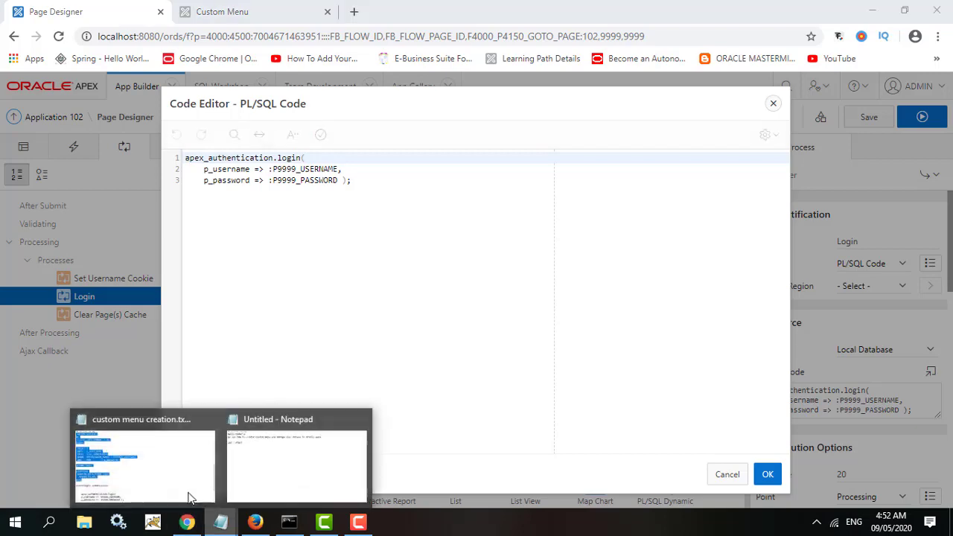
{"action": "left_click", "coordinate": [186, 491]}
{"action": "scroll", "coordinate": [224, 346], "scroll_direction": "up", "scroll_amount": 3}
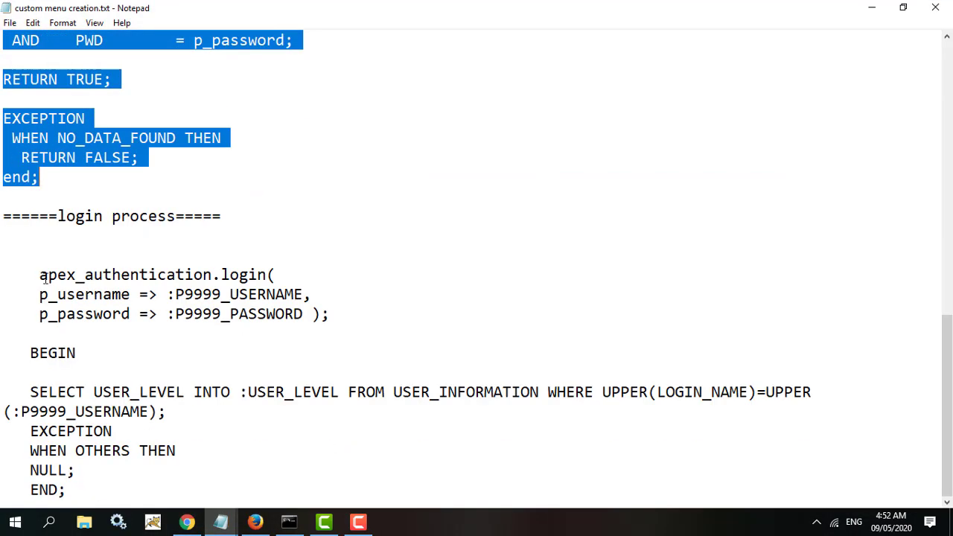
{"action": "left_click_drag", "start_coordinate": [41, 276], "coordinate": [135, 482]}
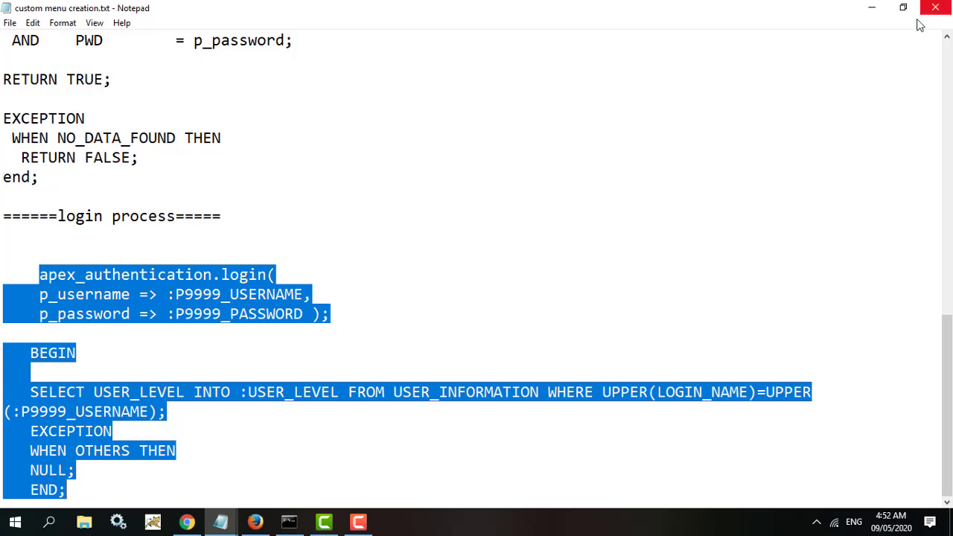
{"action": "left_click", "coordinate": [873, 8]}
{"action": "left_click", "coordinate": [344, 284]}
{"action": "left_click_drag", "start_coordinate": [367, 194], "coordinate": [166, 159]}
{"action": "left_click", "coordinate": [382, 214]}
{"action": "type", "text": "BEGIN     SELECT USER_LEVEL INTO :USER_LEVEL FROM USER_INFORMATION WHERE UPPER(LOGIN_NAME)=UPPER(:P9999_USERNAME);    EXCEPTION    WHEN OTHERS THEN    NULL;    END;"}
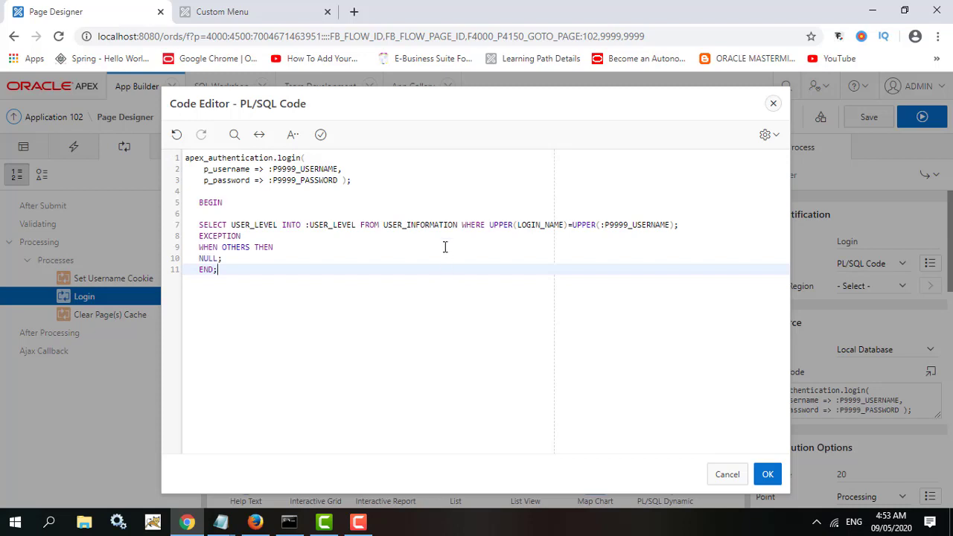
Step: Validate the Login process's PL/SQL code, accept it and save the login page
{"action": "left_click", "coordinate": [321, 136]}
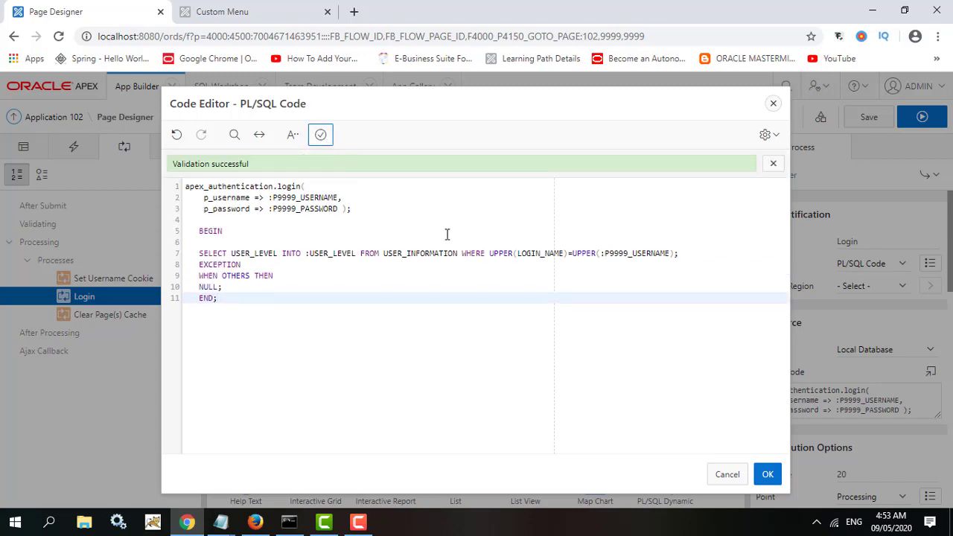
{"action": "left_click", "coordinate": [768, 475]}
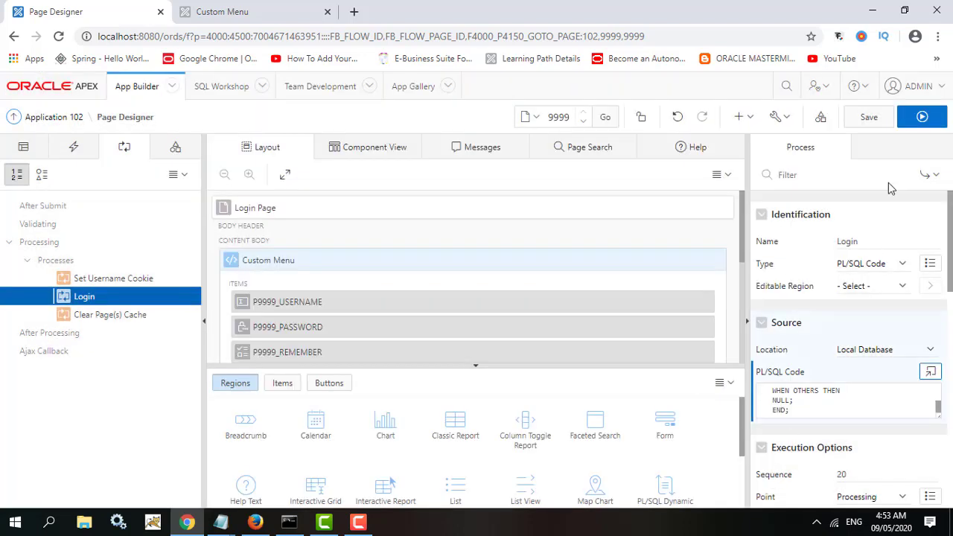
{"action": "left_click", "coordinate": [873, 118]}
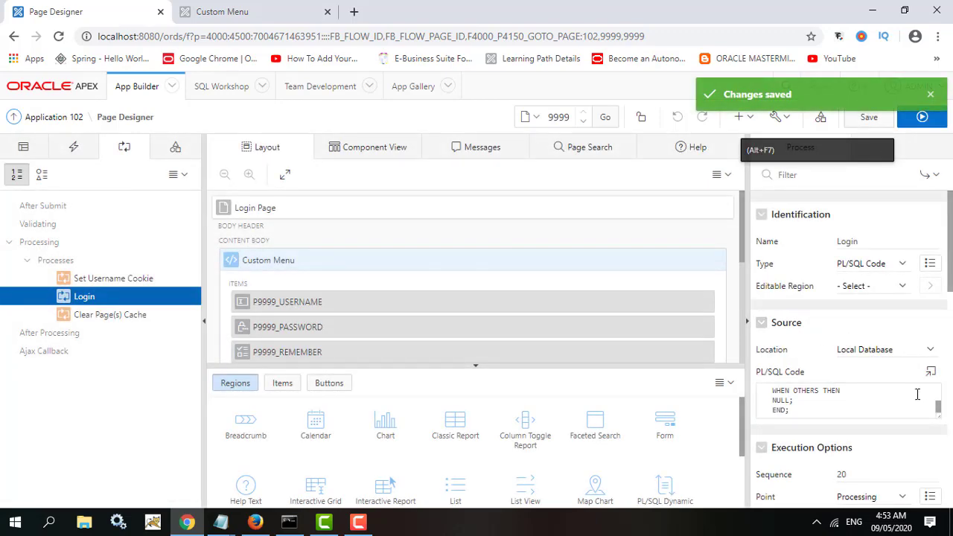
Step: Reopen the Login process's PL/SQL code and copy the USER_LEVEL bind variable name from its SELECT statement
{"action": "left_click", "coordinate": [931, 372]}
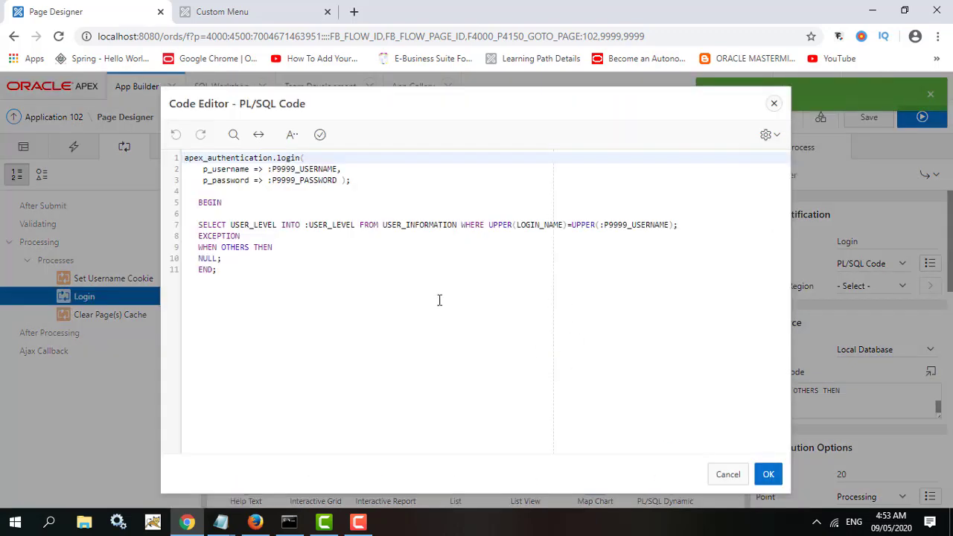
{"action": "double_click", "coordinate": [338, 225]}
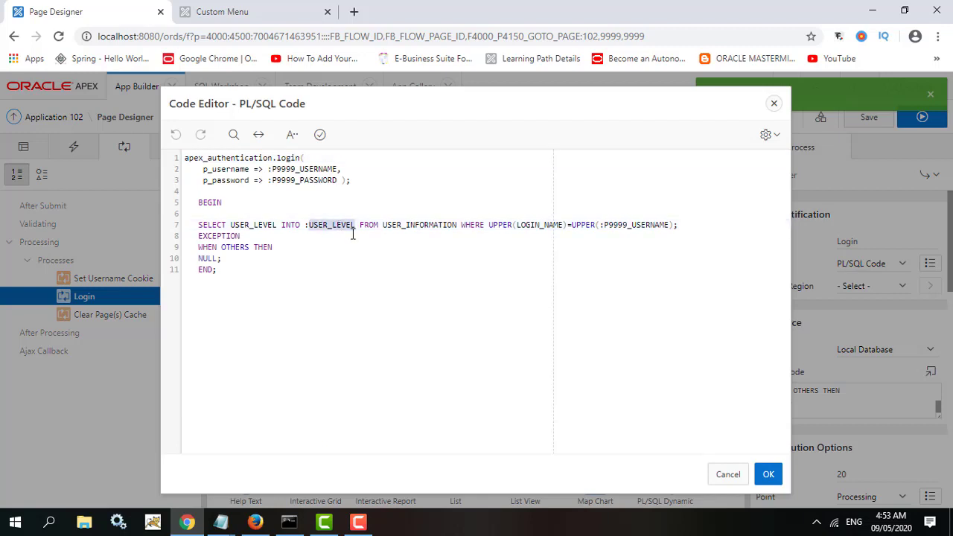
{"action": "left_click", "coordinate": [728, 476]}
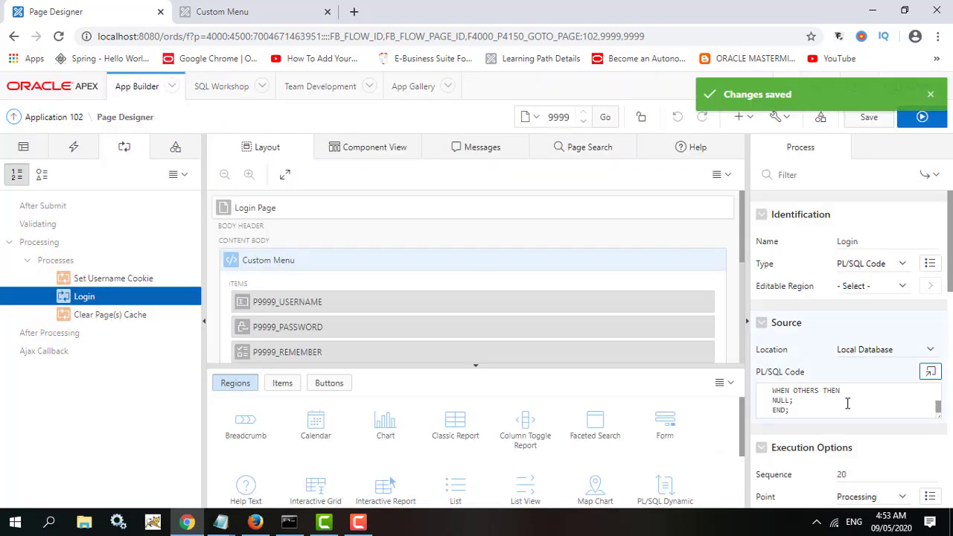
{"action": "left_click", "coordinate": [931, 371]}
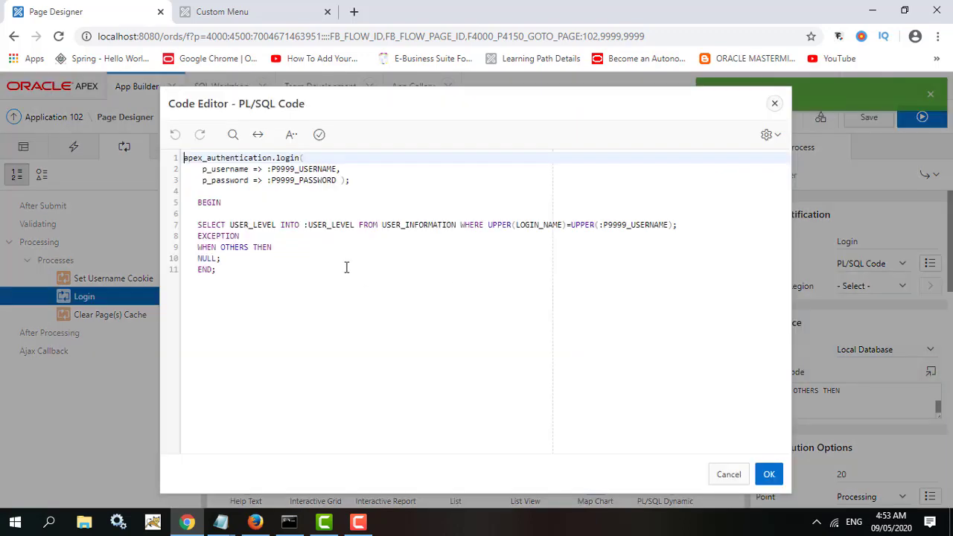
{"action": "double_click", "coordinate": [339, 225]}
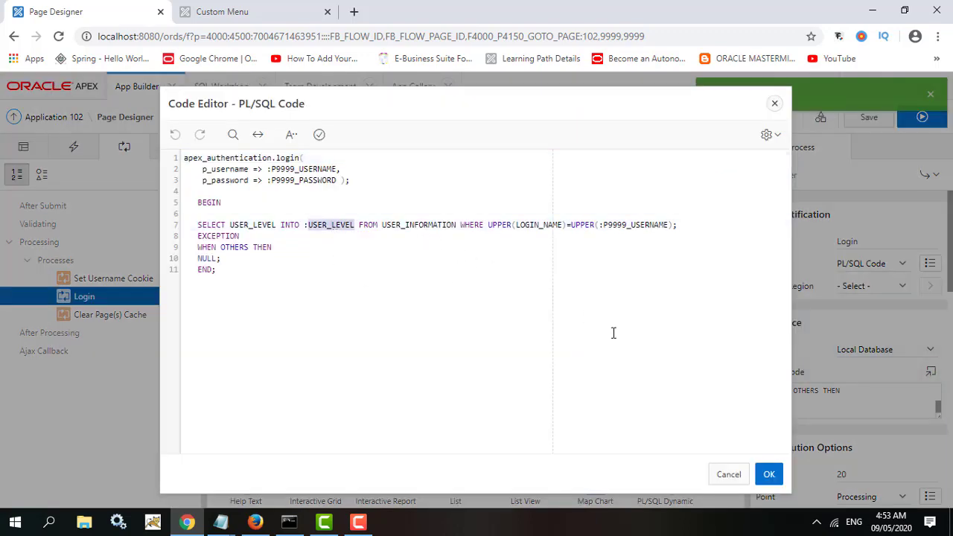
{"action": "left_click", "coordinate": [767, 477]}
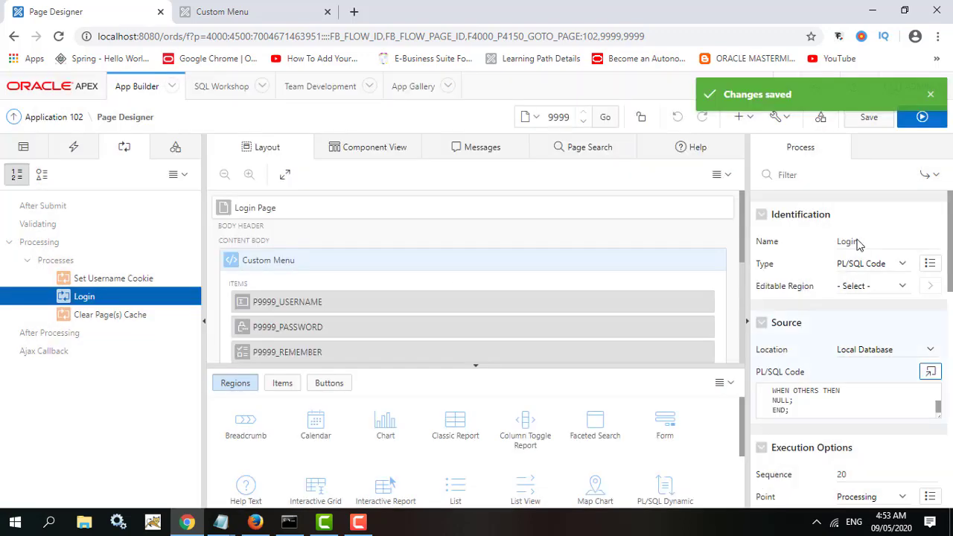
Step: Create an application item named USER_LEVEL with Application scope in the shared components of Application 102
{"action": "left_click", "coordinate": [59, 119]}
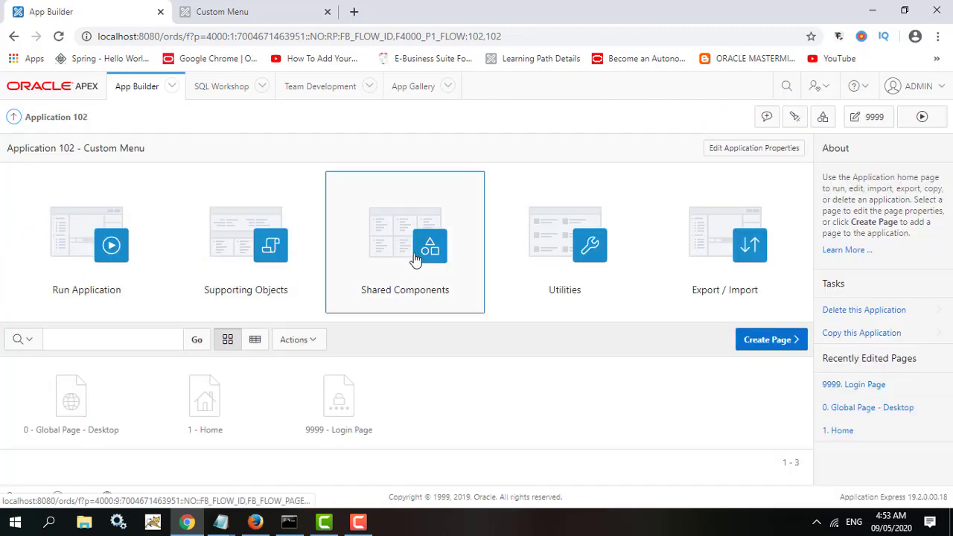
{"action": "left_click", "coordinate": [428, 249]}
{"action": "left_click", "coordinate": [102, 208]}
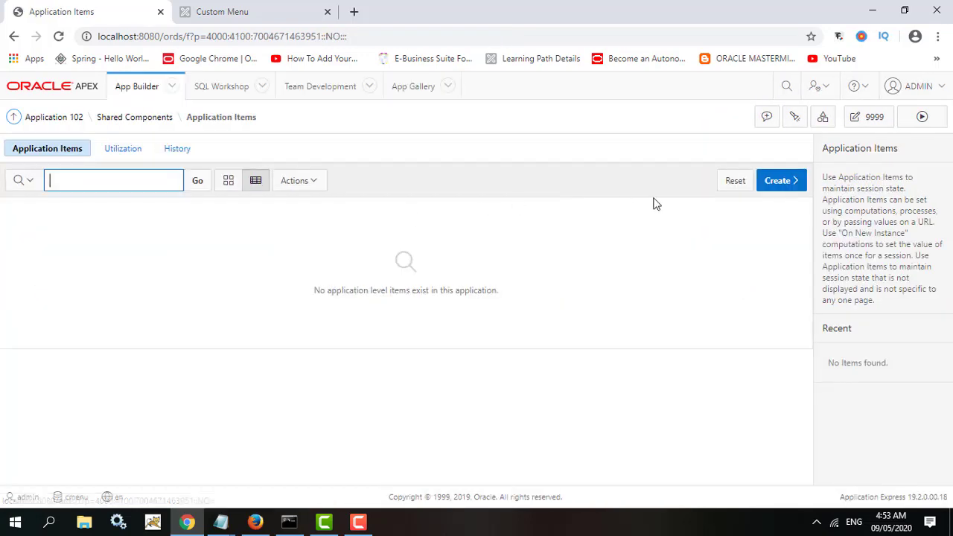
{"action": "left_click", "coordinate": [781, 180]}
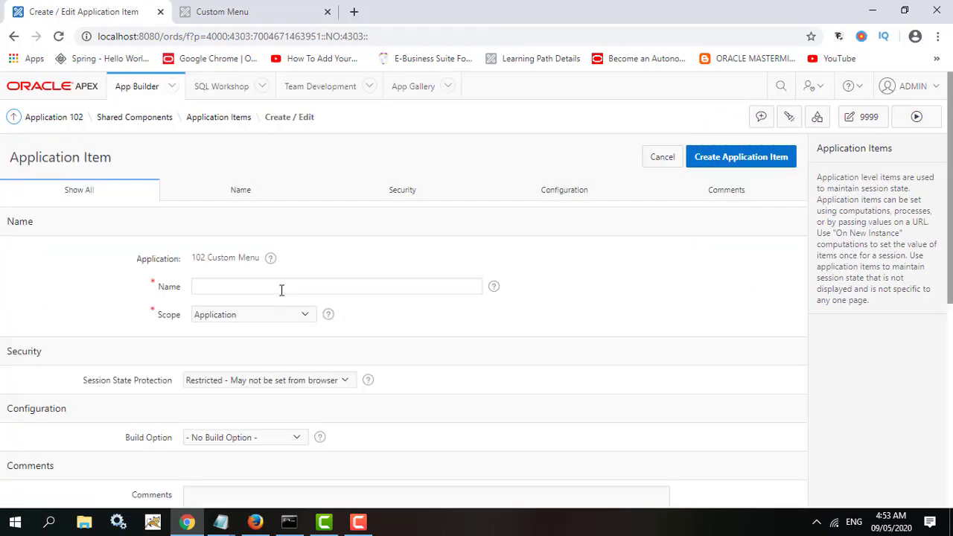
{"action": "left_click", "coordinate": [281, 290]}
{"action": "type", "text": "USER_LEVEL"}
{"action": "left_click", "coordinate": [743, 165]}
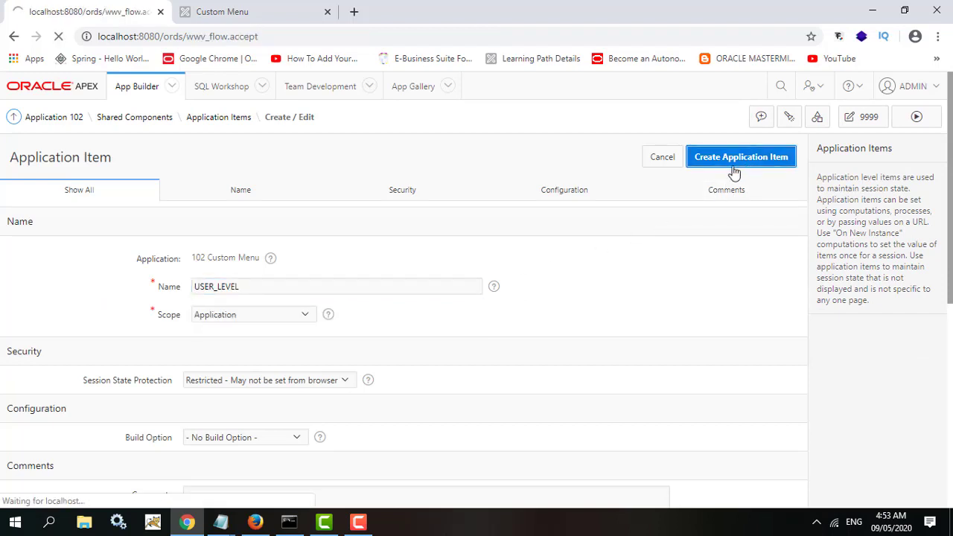
Step: Run Application 102 from its home page and sign in as admin with the account password
{"action": "left_click", "coordinate": [48, 119]}
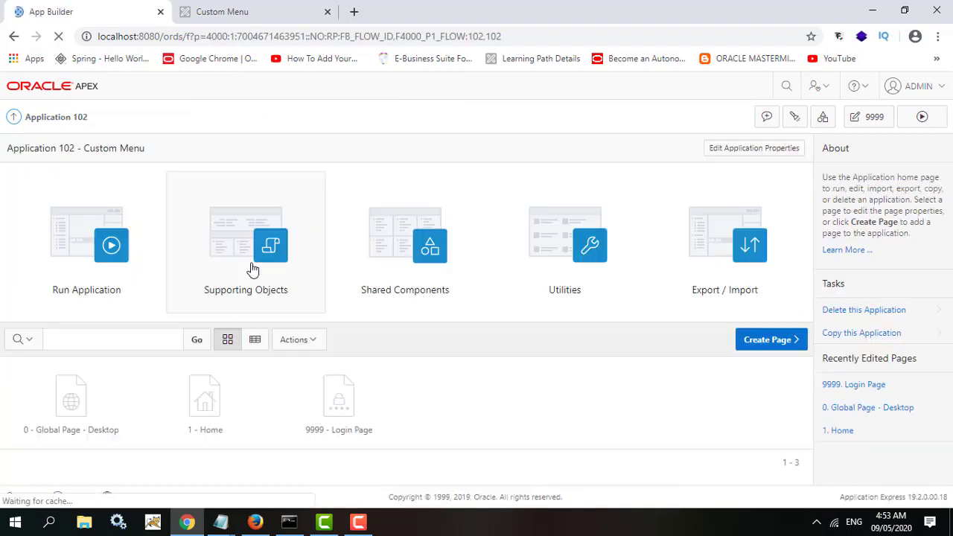
{"action": "left_click", "coordinate": [924, 118]}
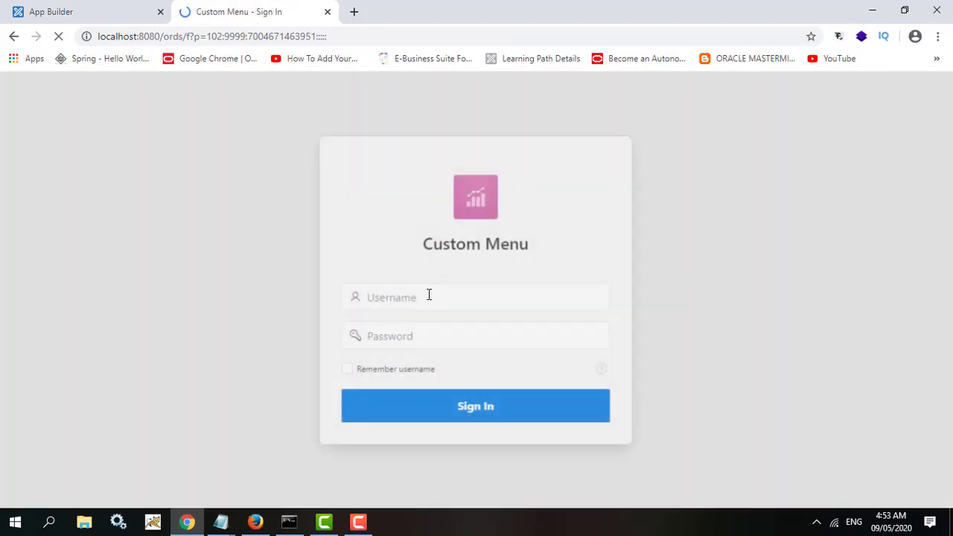
{"action": "type", "text": "admin"}
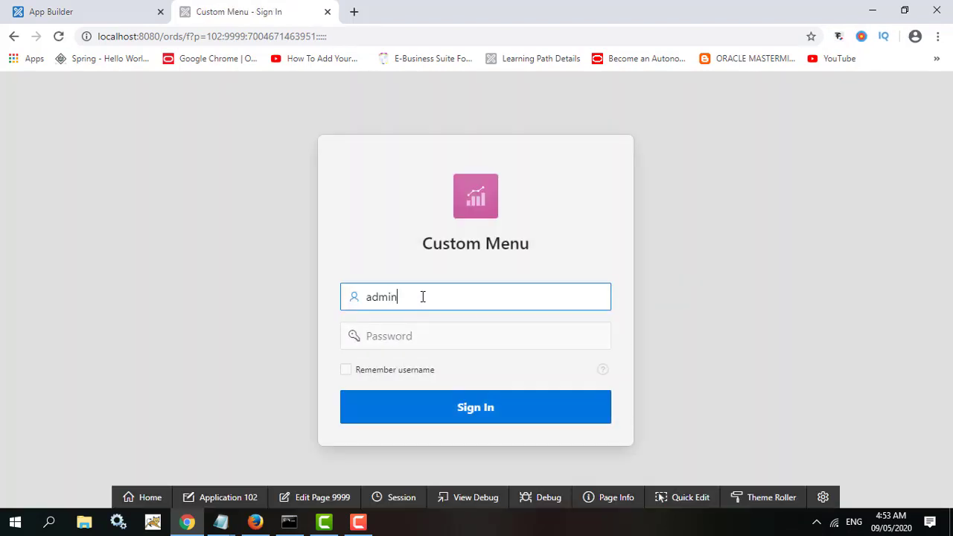
{"action": "key", "text": "Tab"}
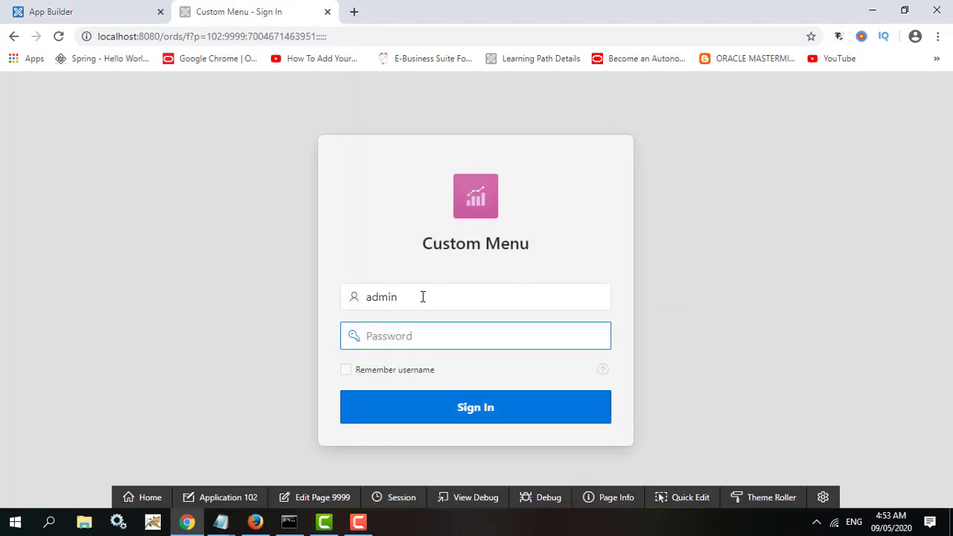
{"action": "type", "text": "a"}
{"action": "key", "text": "Return"}
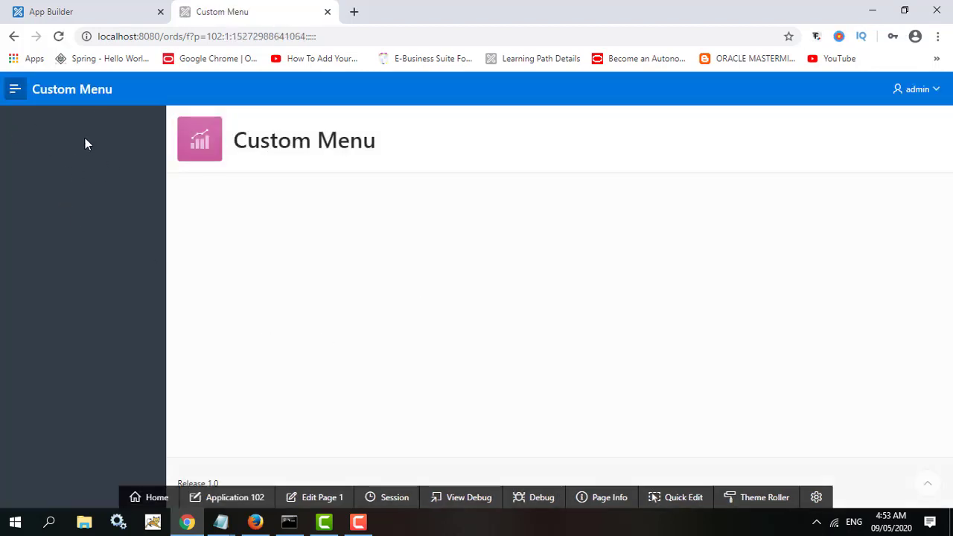
Step: Sign out of the running Custom Menu application and sign back in as user with the account password
{"action": "left_click", "coordinate": [930, 97]}
{"action": "left_click", "coordinate": [883, 132]}
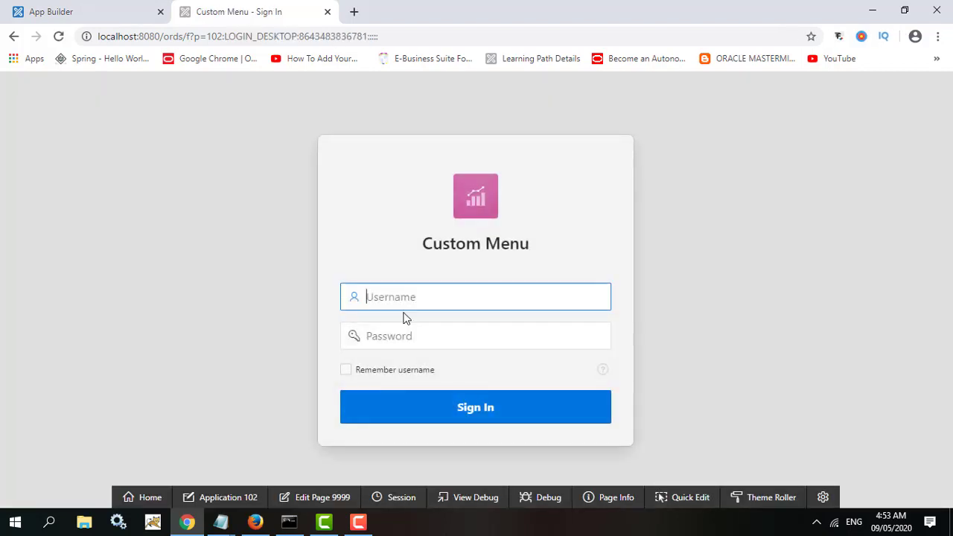
{"action": "type", "text": "user"}
{"action": "key", "text": "Tab"}
{"action": "type", "text": "*****"}
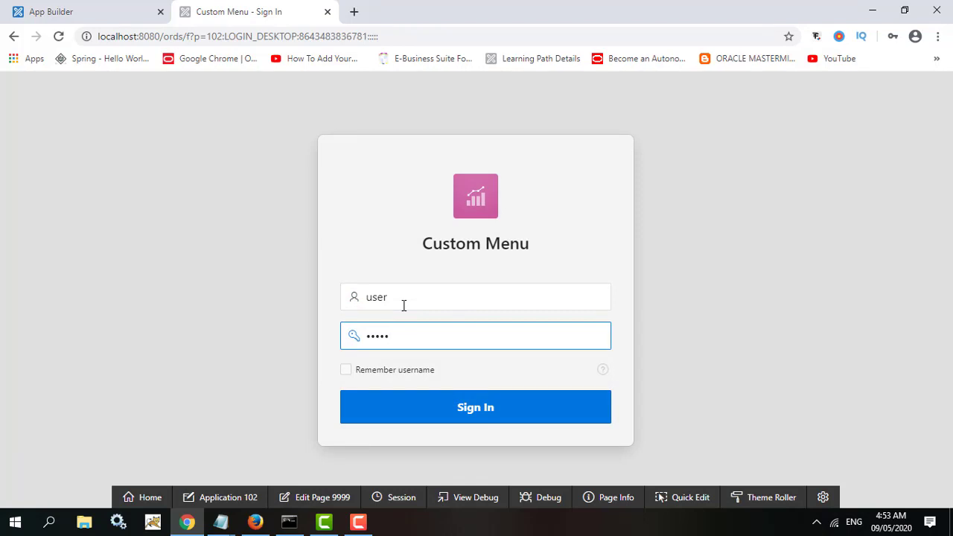
{"action": "key", "text": "BackSpace"}
{"action": "key", "text": "BackSpace"}
{"action": "key", "text": "BackSpace"}
{"action": "key", "text": "BackSpace"}
{"action": "type", "text": "*"}
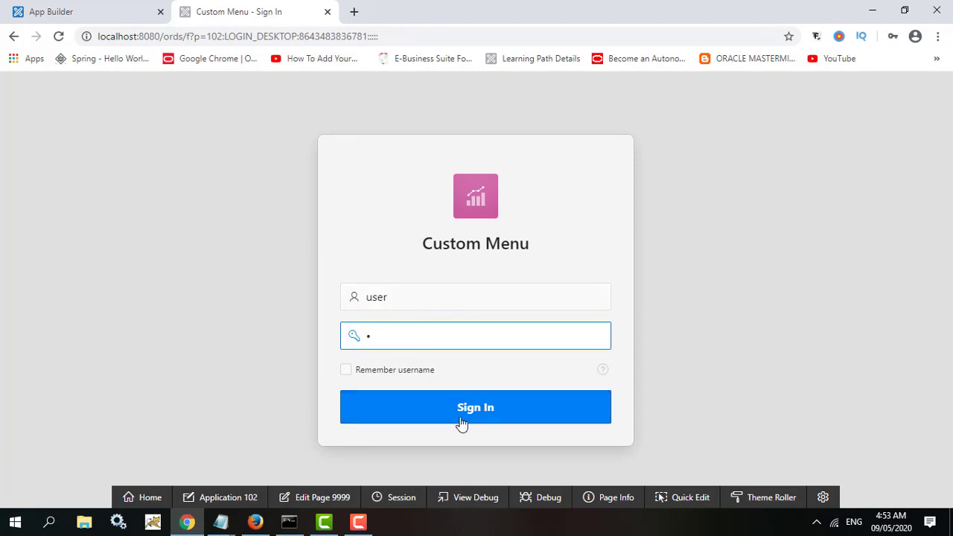
{"action": "left_click", "coordinate": [465, 422]}
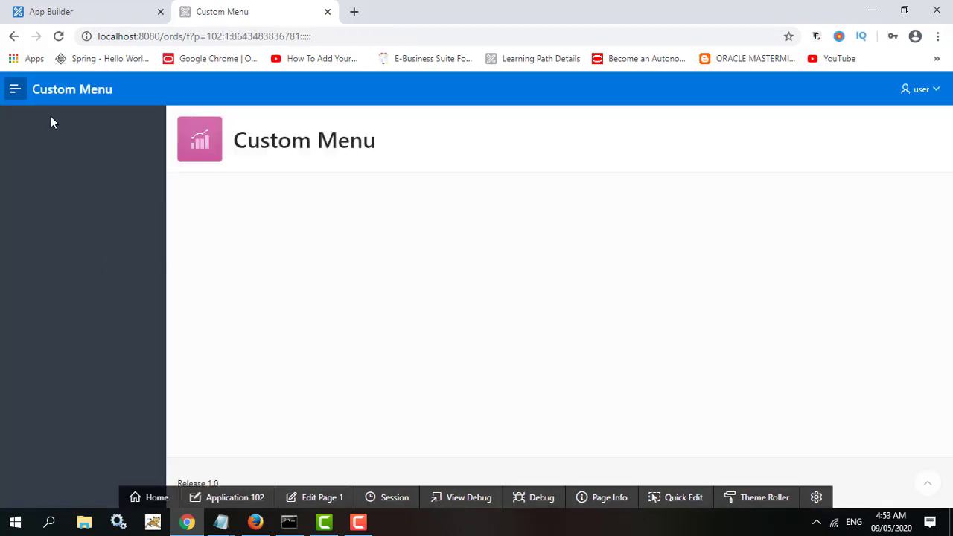
Step: Back in App Builder, create blank page 2 named Admin Page in Normal mode without a navigation menu entry
{"action": "left_click", "coordinate": [89, 20]}
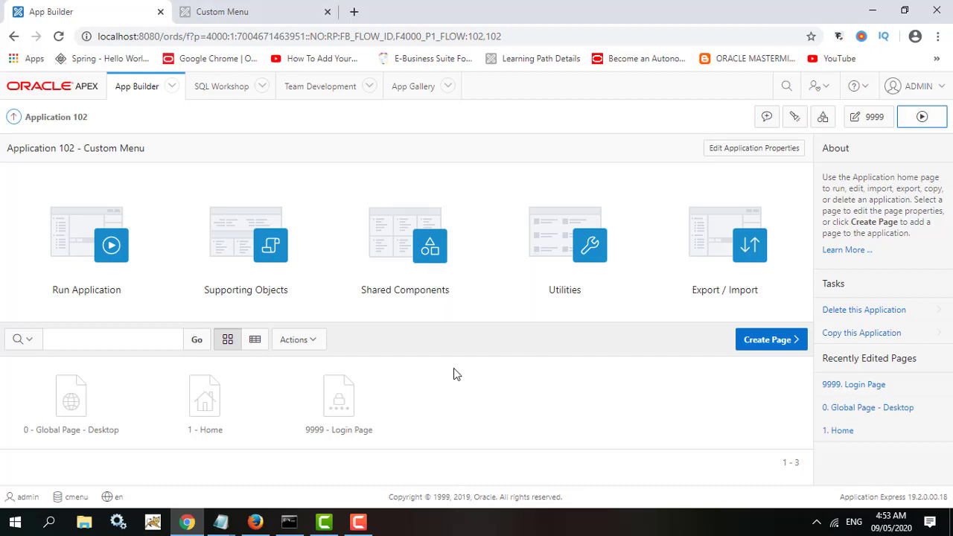
{"action": "left_click", "coordinate": [772, 340]}
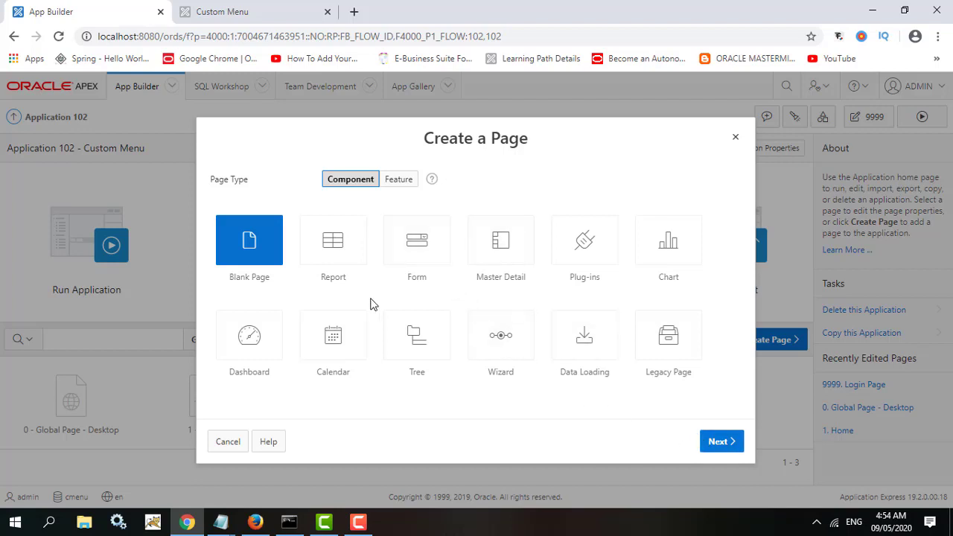
{"action": "left_click", "coordinate": [720, 443]}
{"action": "left_click", "coordinate": [472, 263]}
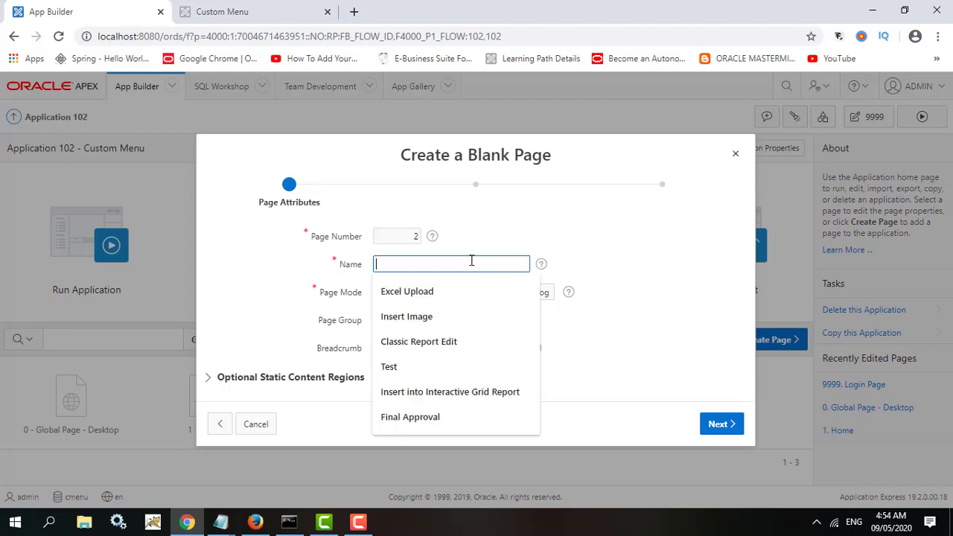
{"action": "type", "text": "A"}
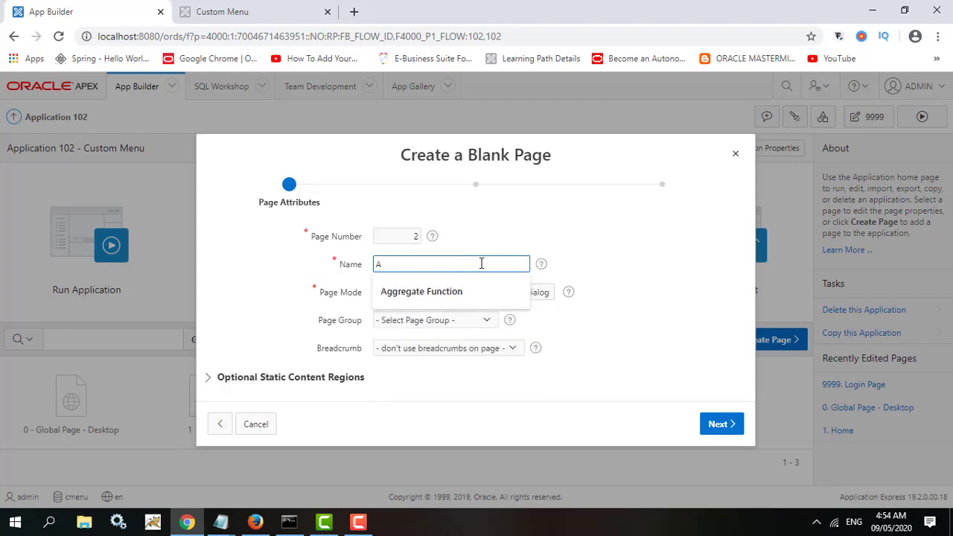
{"action": "type", "text": "dmin Page"}
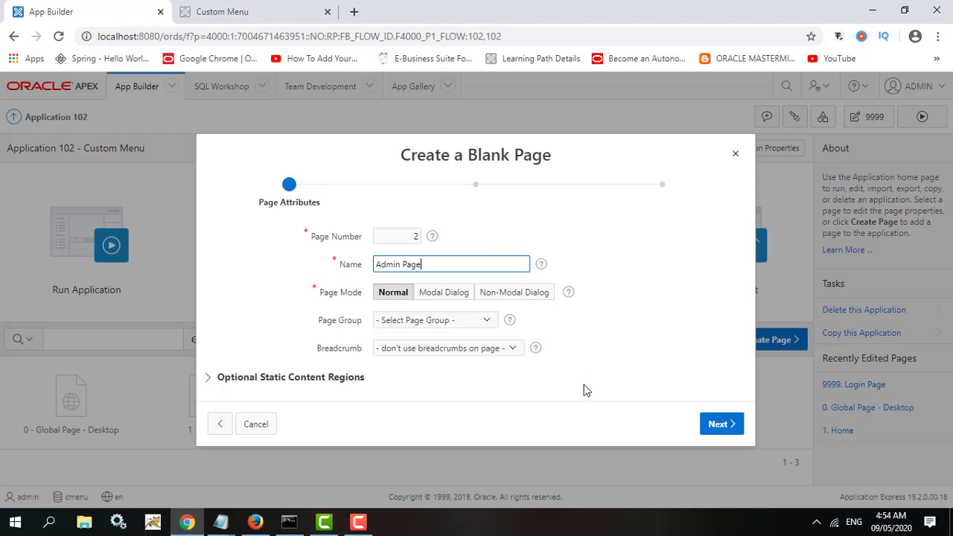
{"action": "left_click", "coordinate": [719, 426]}
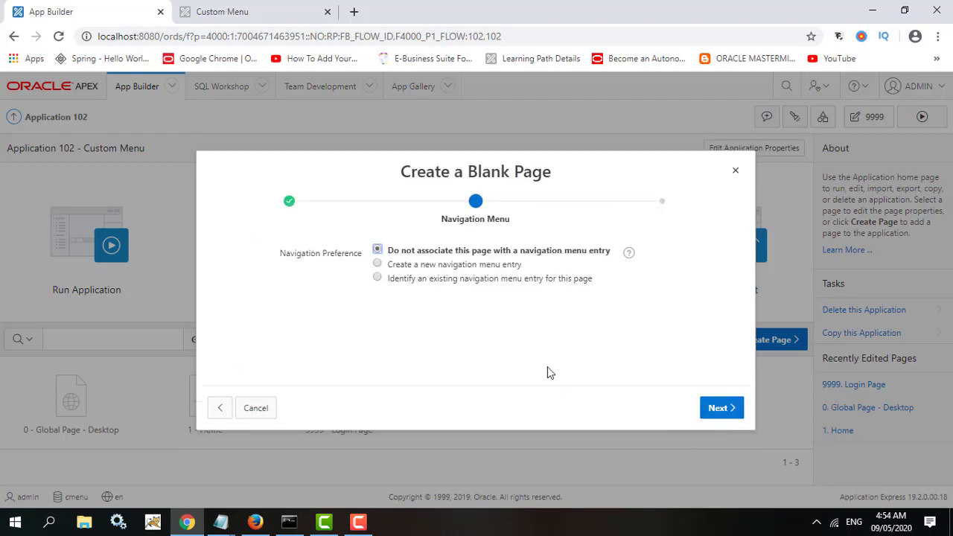
{"action": "left_click", "coordinate": [467, 268]}
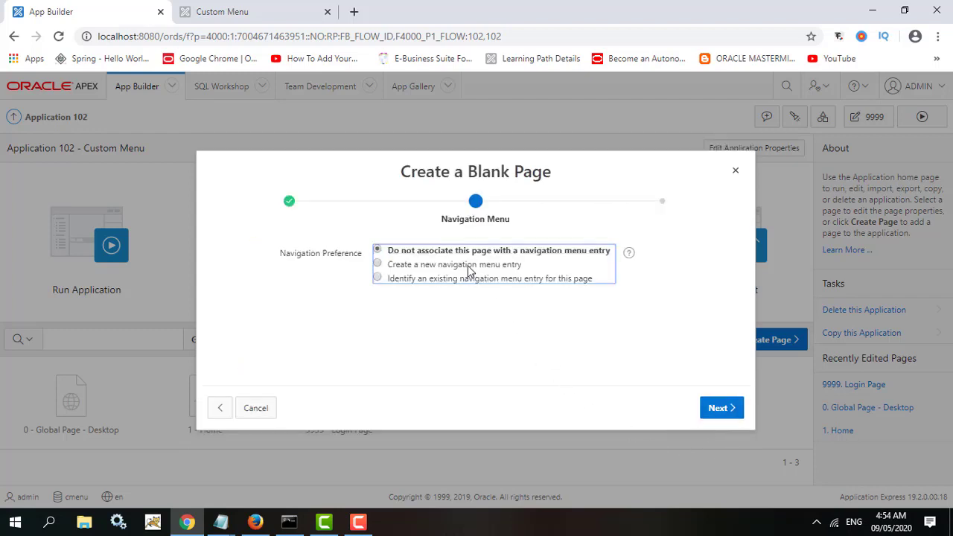
{"action": "left_click", "coordinate": [470, 237]}
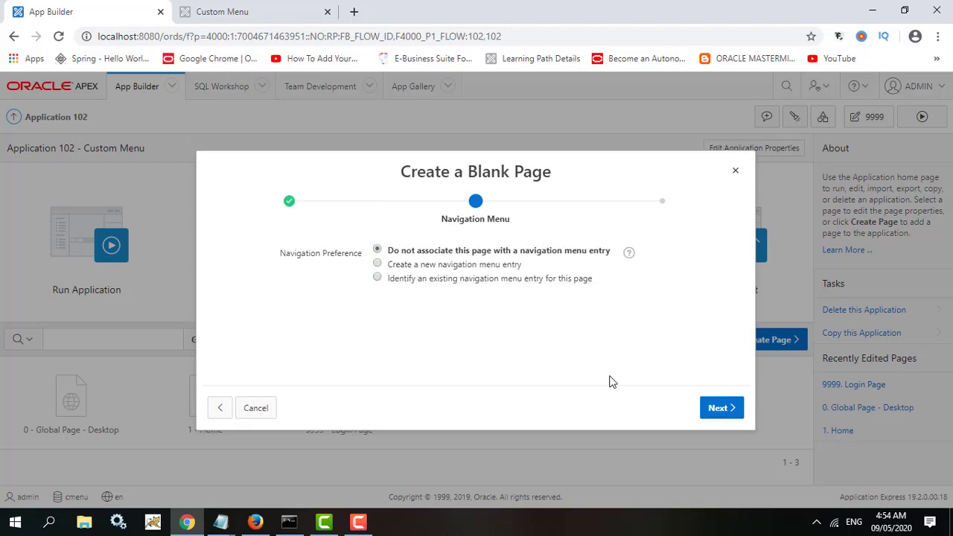
{"action": "left_click", "coordinate": [720, 412]}
{"action": "left_click", "coordinate": [717, 412]}
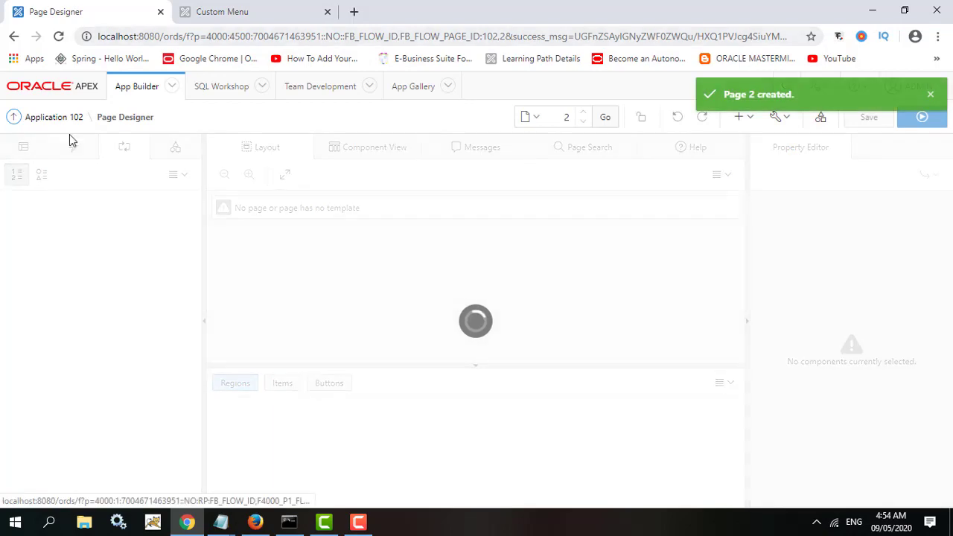
Step: Return to Application 102 and create blank page 3 named User Page in Normal mode without a navigation menu entry
{"action": "left_click", "coordinate": [73, 121]}
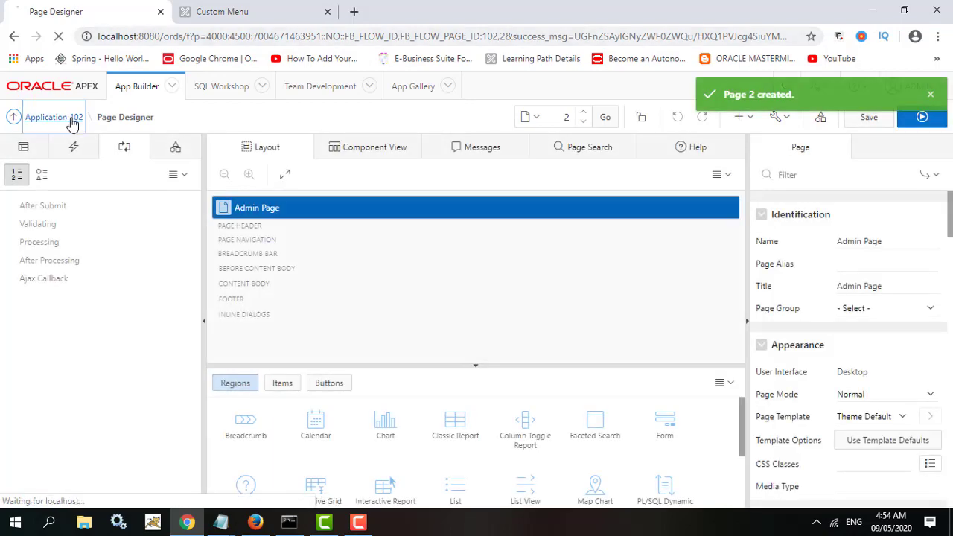
{"action": "left_click", "coordinate": [773, 340]}
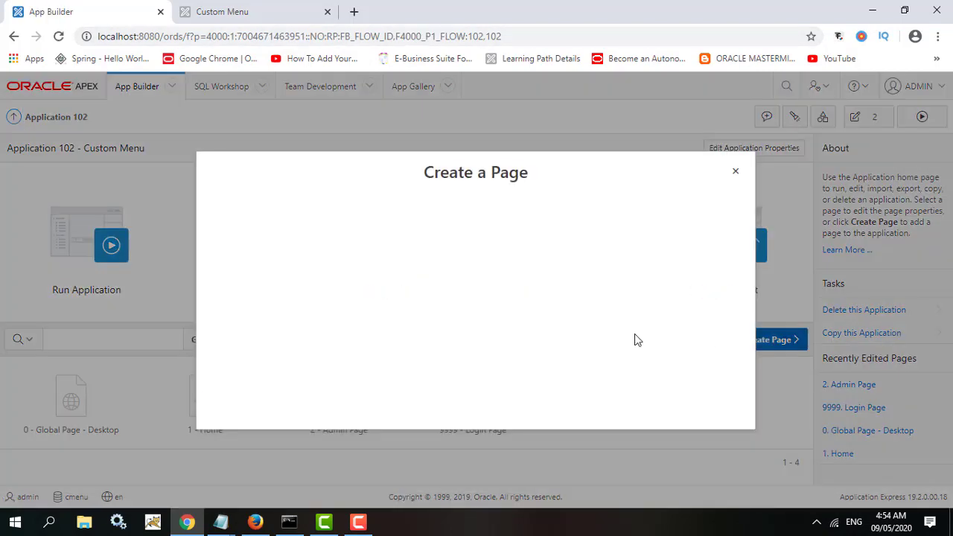
{"action": "left_click", "coordinate": [724, 446]}
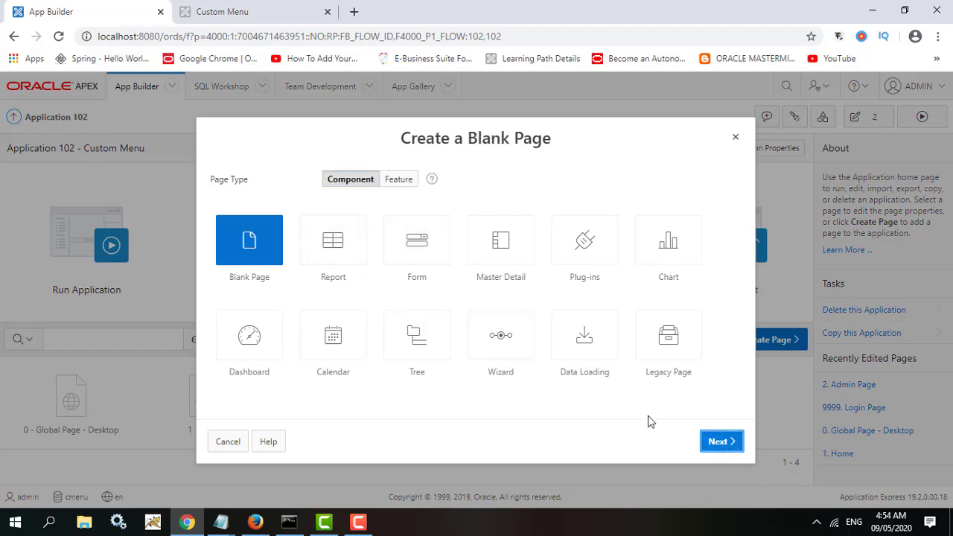
{"action": "left_click", "coordinate": [460, 264]}
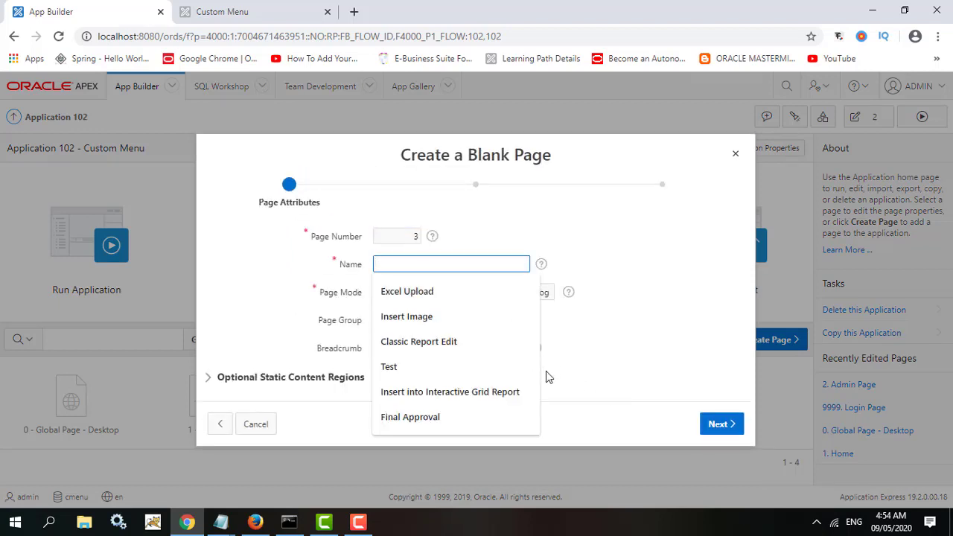
{"action": "type", "text": "User Page"}
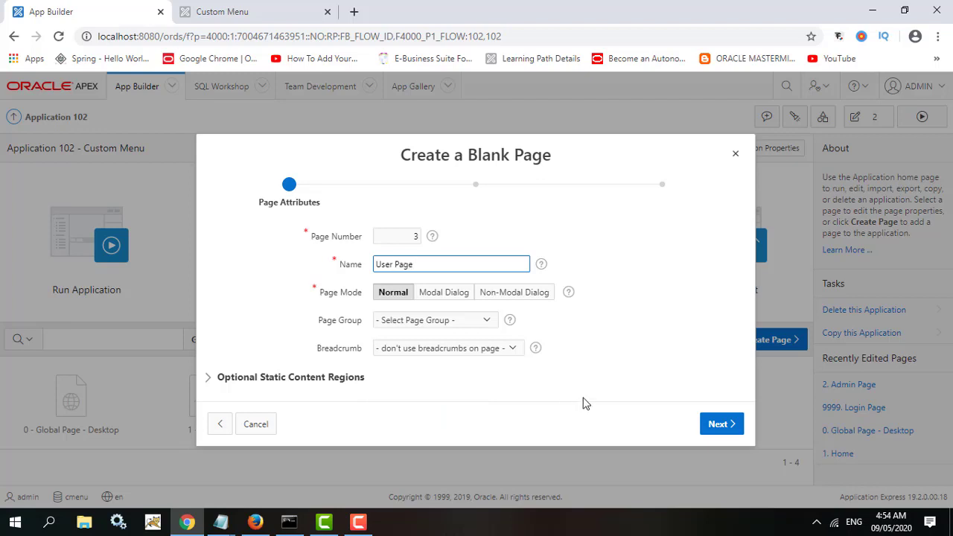
{"action": "left_click", "coordinate": [720, 423]}
{"action": "left_click", "coordinate": [721, 409]}
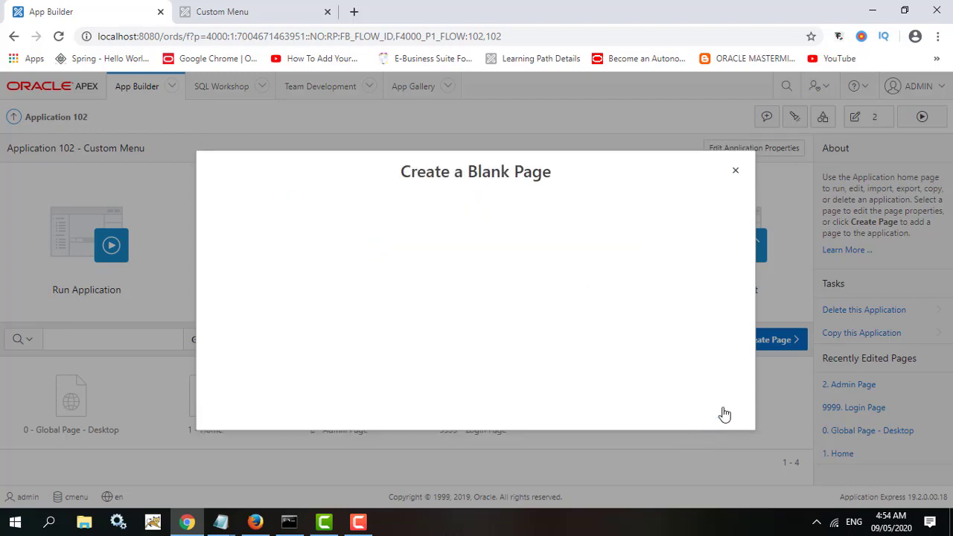
{"action": "left_click", "coordinate": [717, 412]}
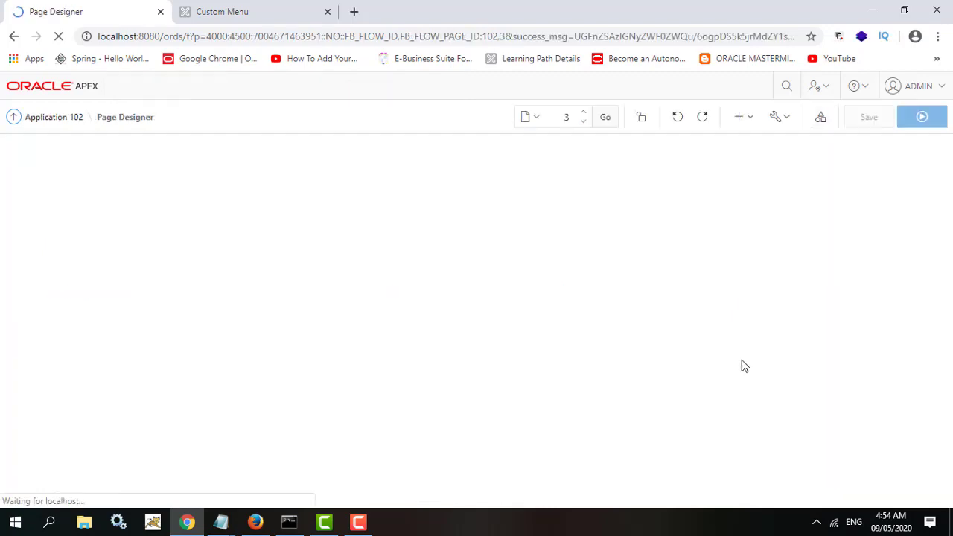
Step: Open the Object Browser and examine the column definitions of the MENU_DETAIL and MENU_INFO tables
{"action": "left_click", "coordinate": [69, 88]}
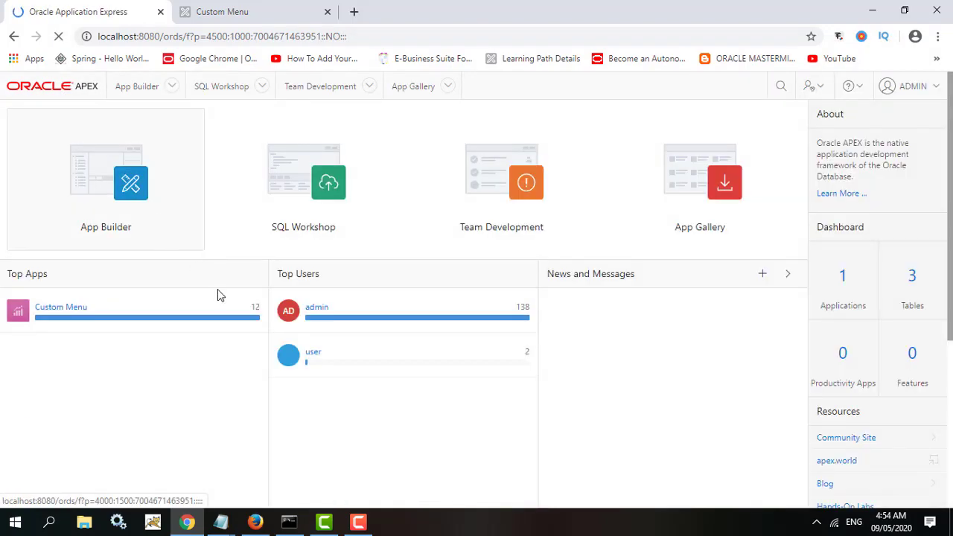
{"action": "left_click", "coordinate": [116, 324]}
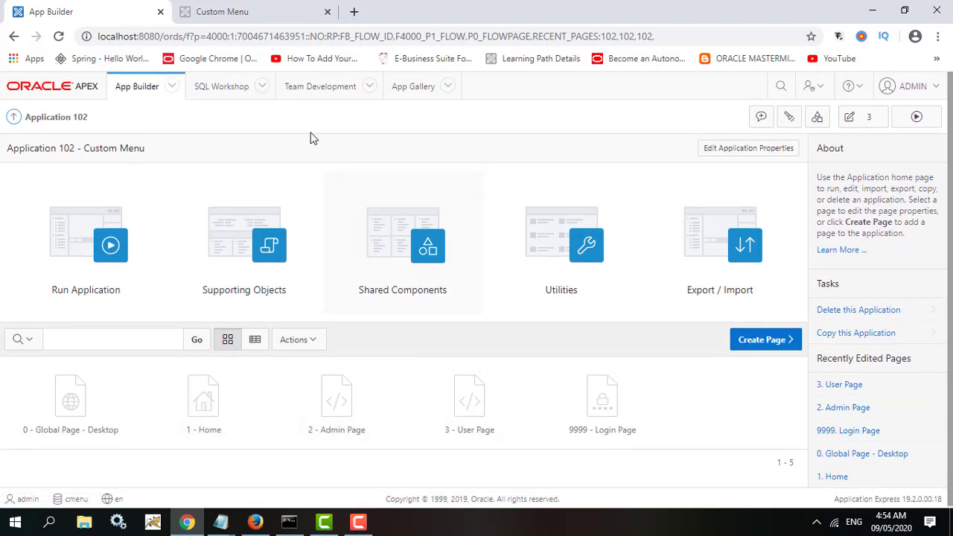
{"action": "left_click", "coordinate": [263, 84]}
{"action": "left_click", "coordinate": [242, 119]}
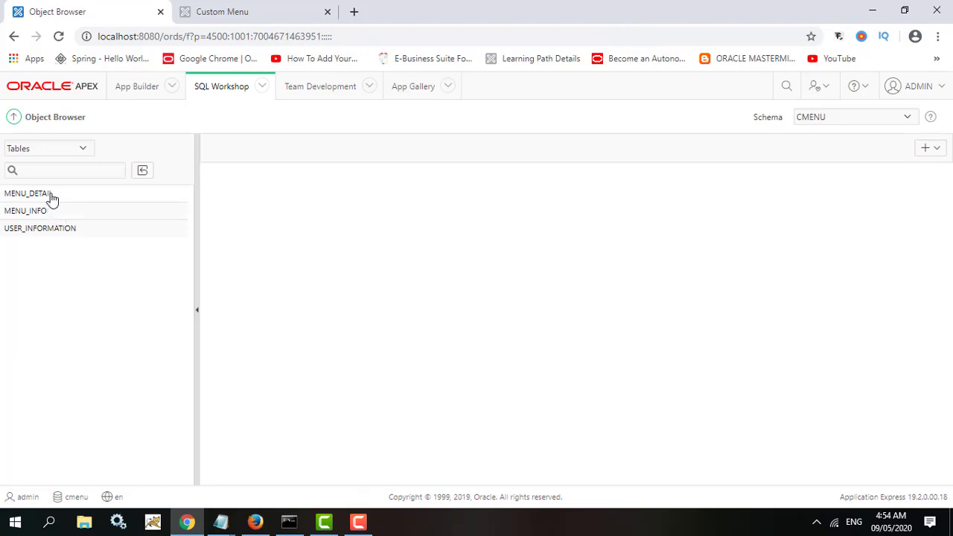
{"action": "left_click", "coordinate": [51, 195]}
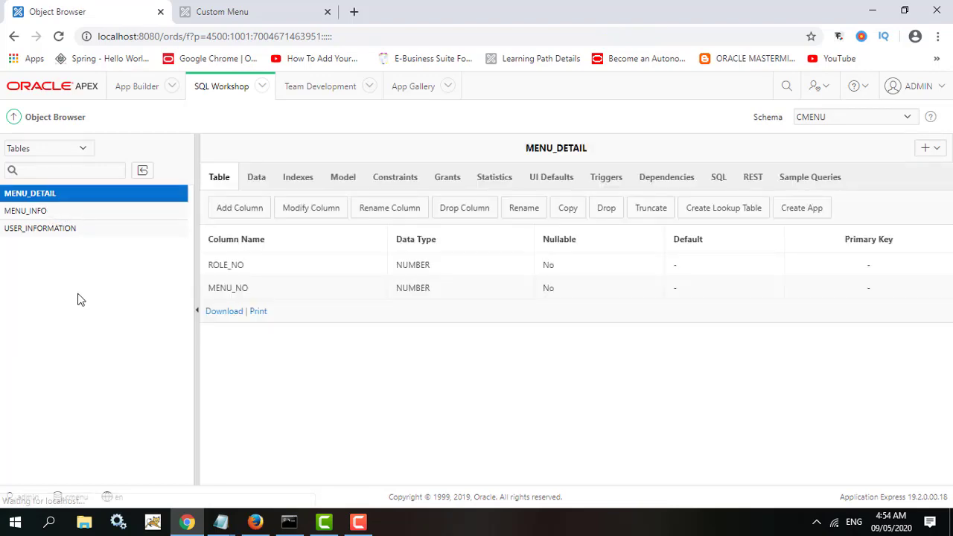
{"action": "left_click", "coordinate": [53, 216]}
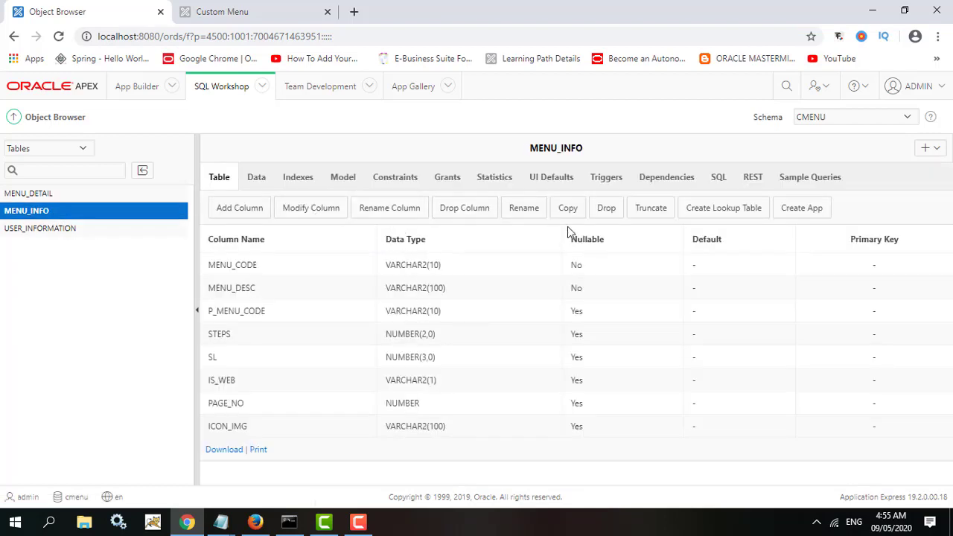
Step: Insert a row into the MENU_INFO table with Menu Code 1, Menu Desc Home and Page No 1
{"action": "left_click", "coordinate": [253, 183]}
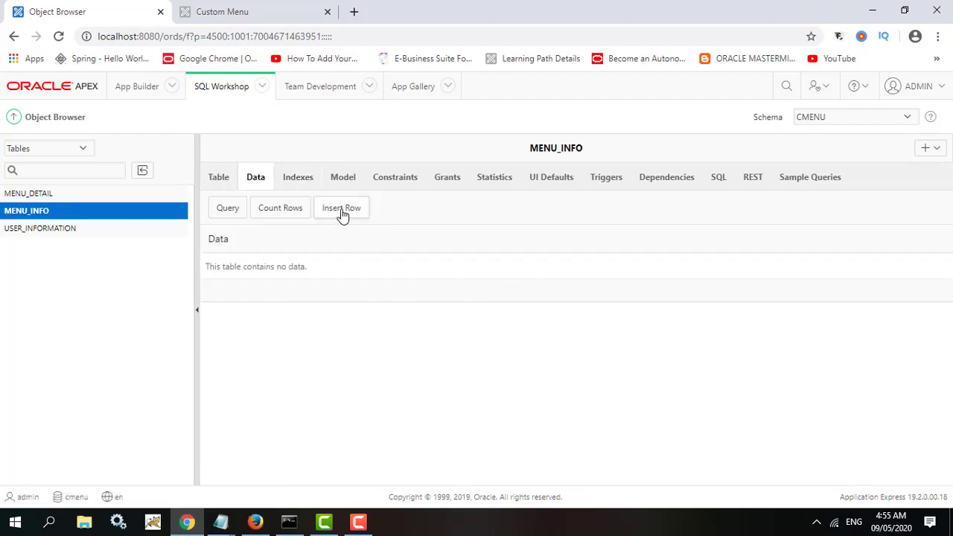
{"action": "left_click", "coordinate": [342, 211]}
{"action": "left_click", "coordinate": [508, 243]}
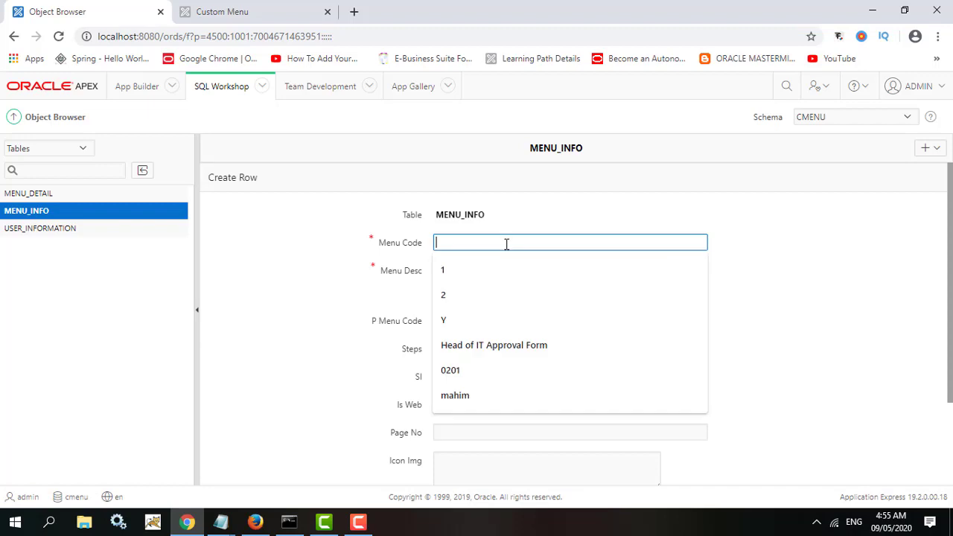
{"action": "left_click", "coordinate": [530, 270]}
{"action": "left_click", "coordinate": [539, 282]}
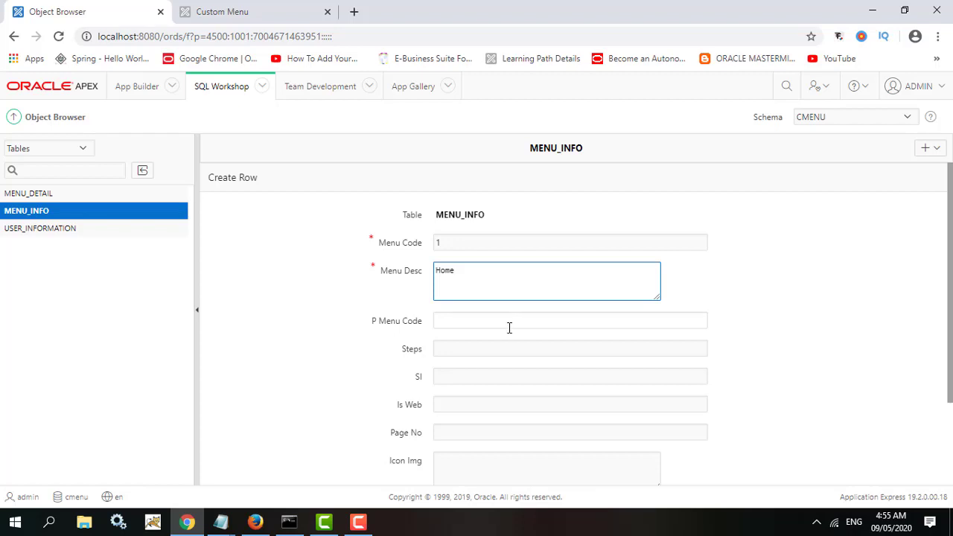
{"action": "scroll", "coordinate": [514, 324], "scroll_direction": "down", "scroll_amount": 1}
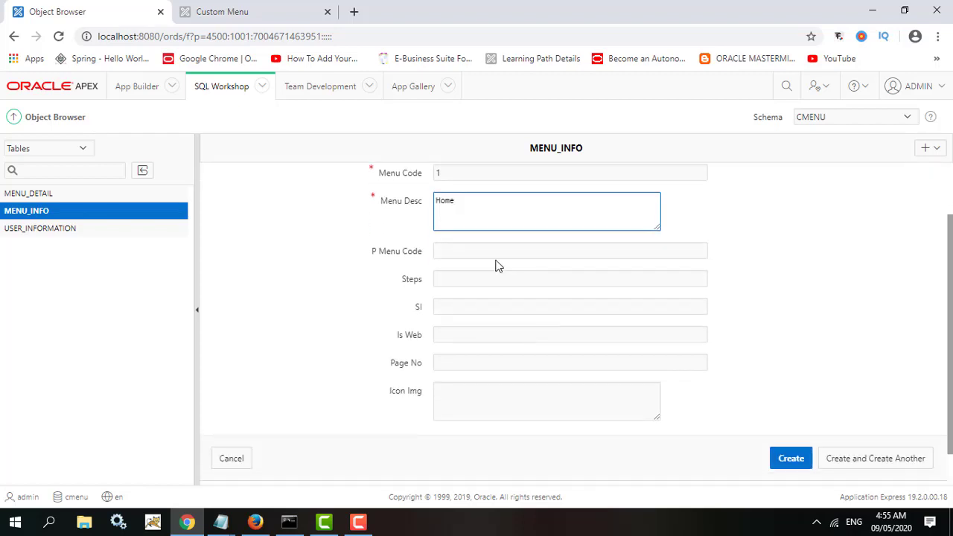
{"action": "left_click", "coordinate": [469, 360]}
{"action": "type", "text": "1"}
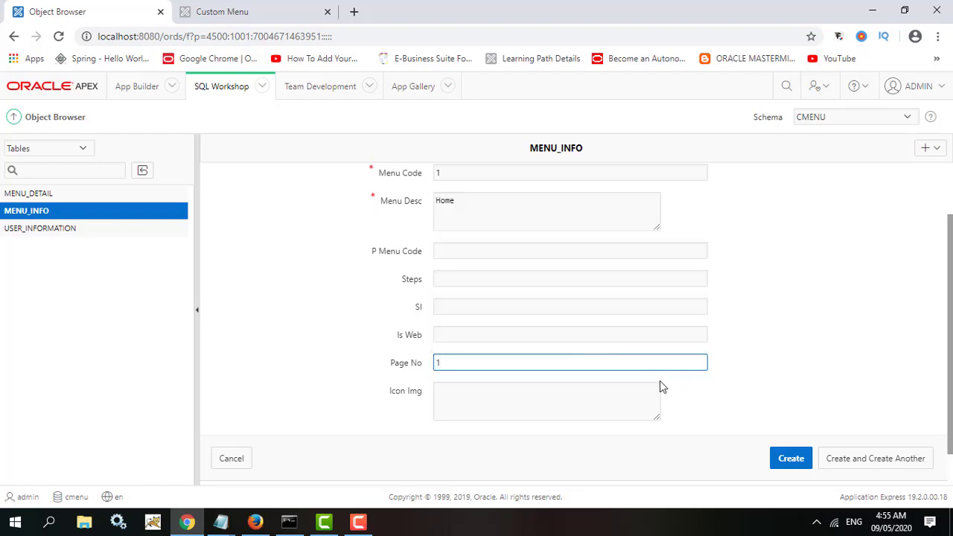
{"action": "scroll", "coordinate": [656, 383], "scroll_direction": "up", "scroll_amount": 1}
{"action": "scroll", "coordinate": [693, 388], "scroll_direction": "down", "scroll_amount": 1}
{"action": "left_click", "coordinate": [787, 456]}
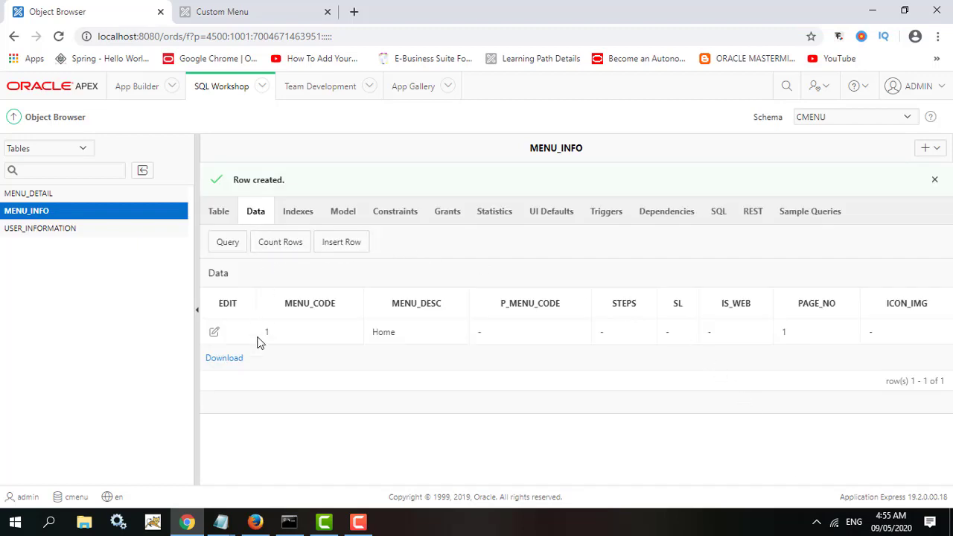
Step: Insert a row into the MENU_INFO table with Menu Code 2, Menu Desc Admin Page and Page No 2
{"action": "left_click", "coordinate": [342, 244]}
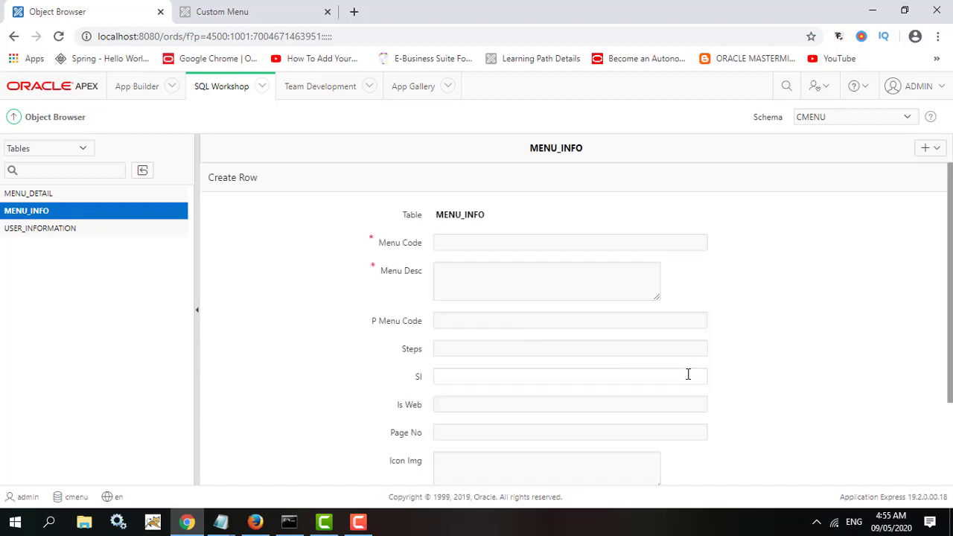
{"action": "left_click", "coordinate": [497, 245]}
{"action": "type", "text": "2"}
{"action": "left_click", "coordinate": [483, 284]}
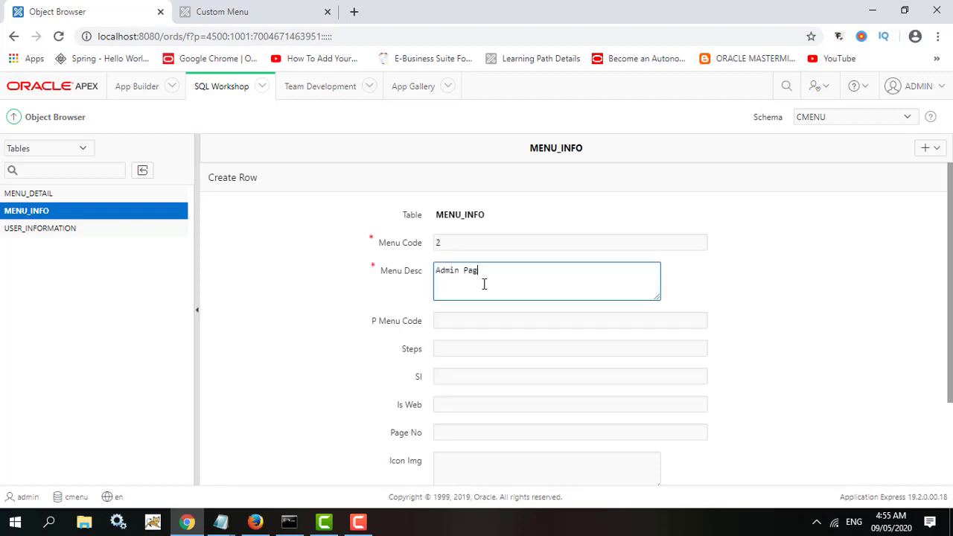
{"action": "scroll", "coordinate": [599, 332], "scroll_direction": "down", "scroll_amount": 2}
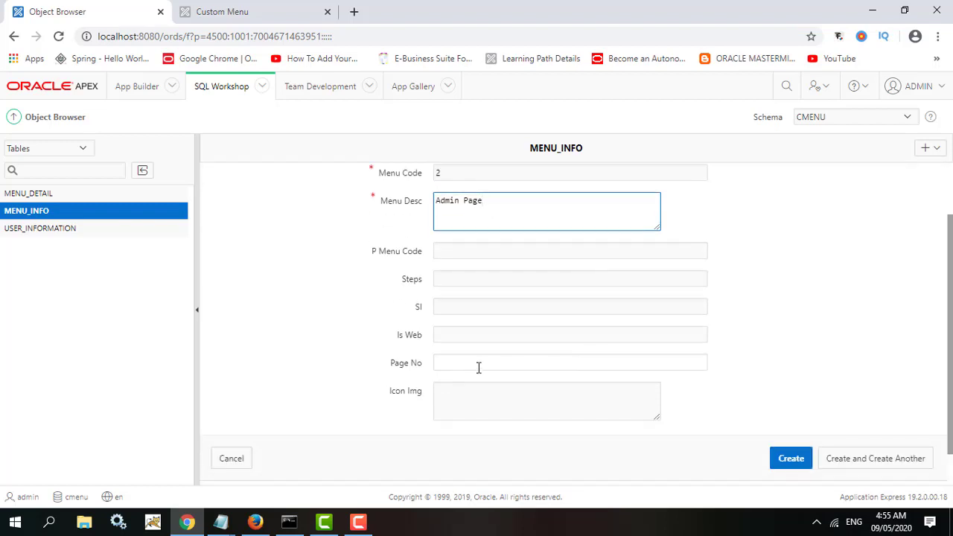
{"action": "left_click", "coordinate": [479, 363]}
{"action": "type", "text": "2"}
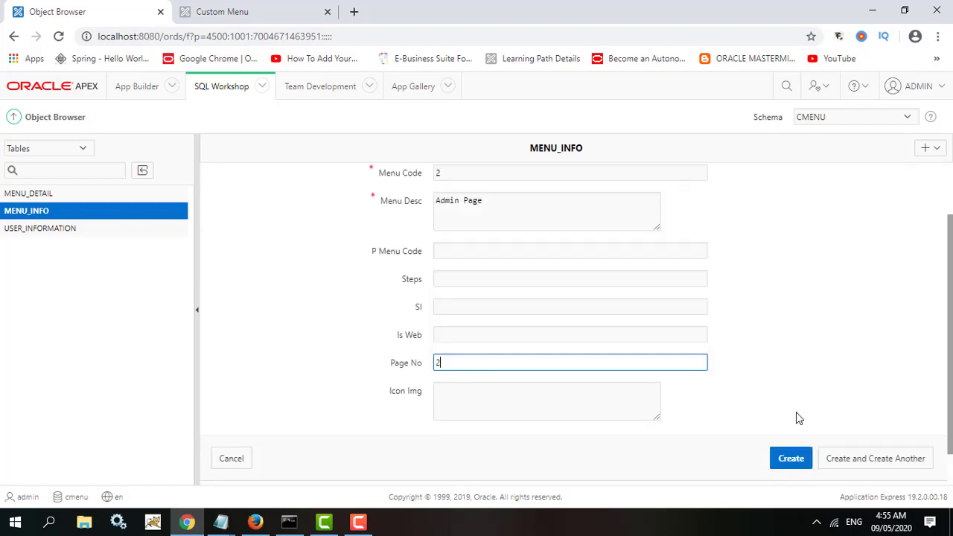
{"action": "left_click", "coordinate": [858, 460]}
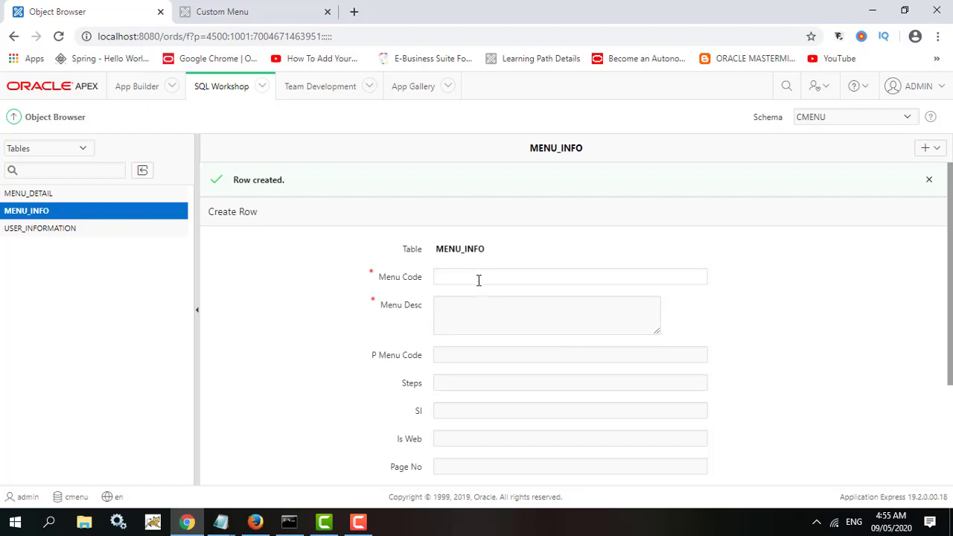
Step: Add another MENU_INFO row with Menu Code 3, Menu Desc User Page and Page No 3
{"action": "left_click", "coordinate": [477, 276]}
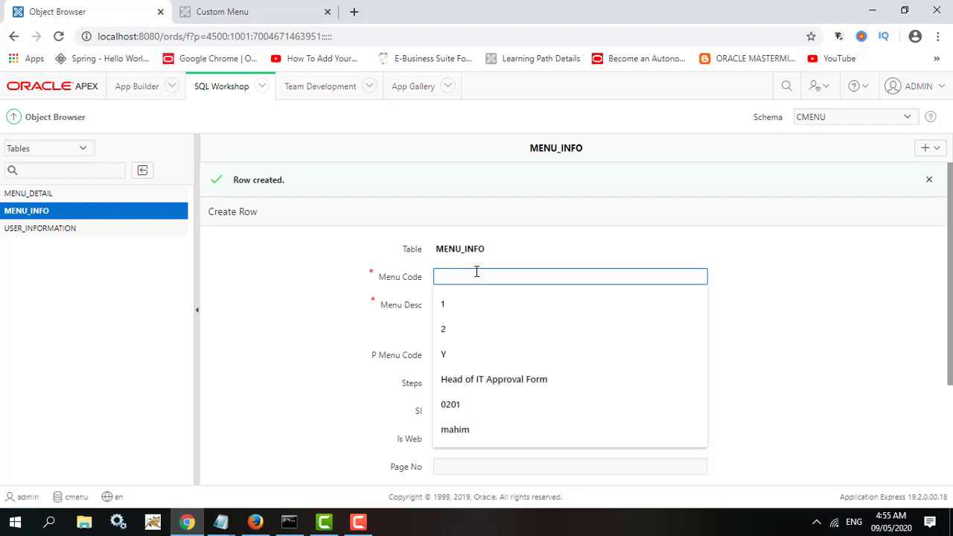
{"action": "type", "text": "3"}
{"action": "left_click", "coordinate": [490, 304]}
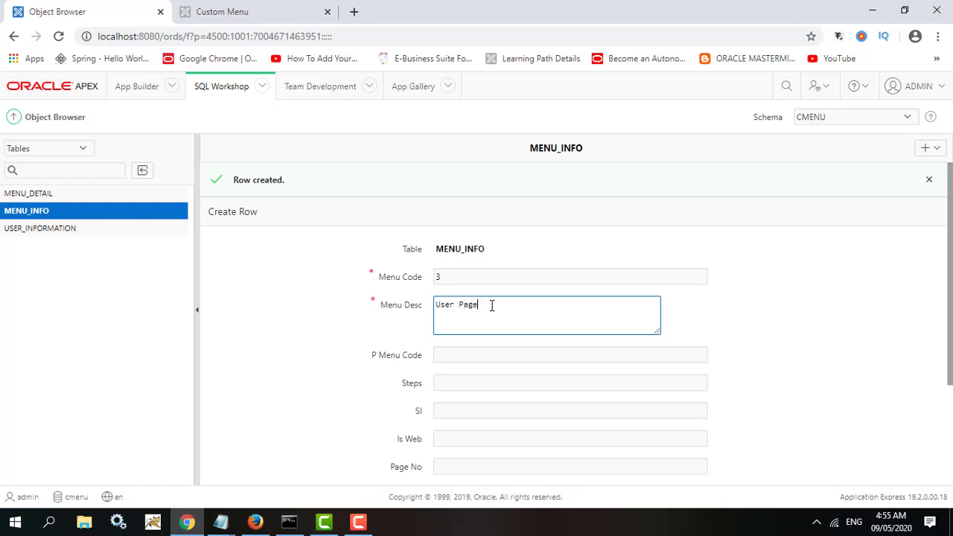
{"action": "scroll", "coordinate": [525, 298], "scroll_direction": "down", "scroll_amount": 3}
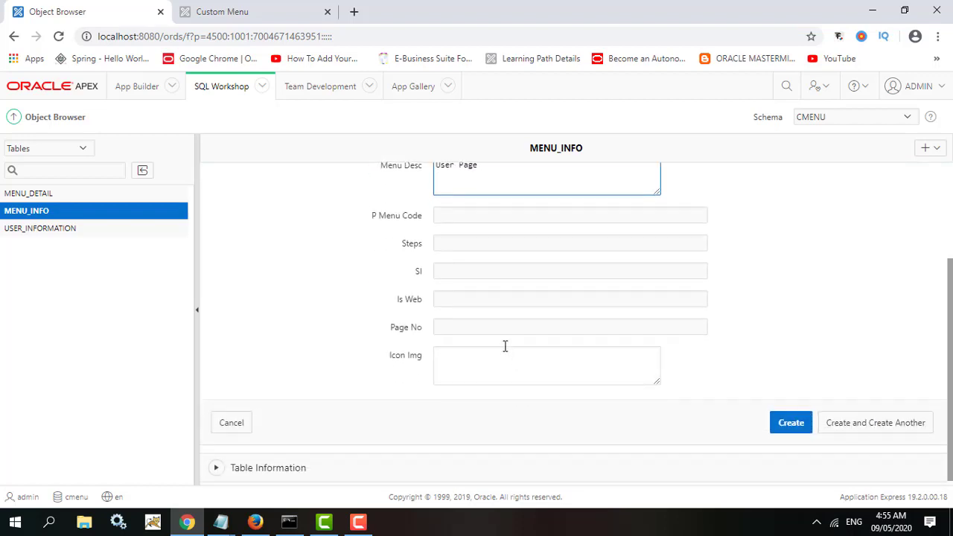
{"action": "left_click", "coordinate": [466, 322]}
{"action": "type", "text": "3"}
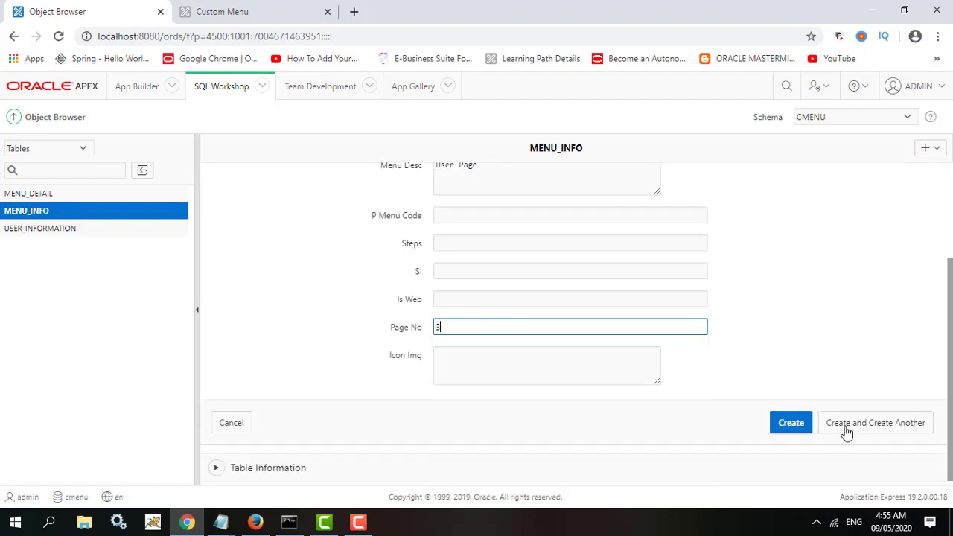
{"action": "left_click", "coordinate": [791, 423]}
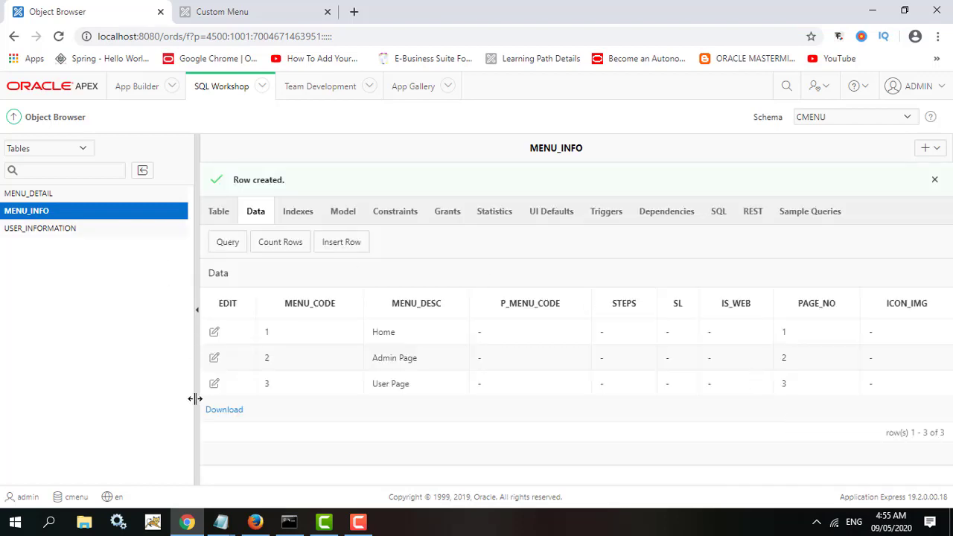
Step: Insert a row into the MENU_DETAIL table with Role No 1 and Menu No 1
{"action": "left_click", "coordinate": [41, 194]}
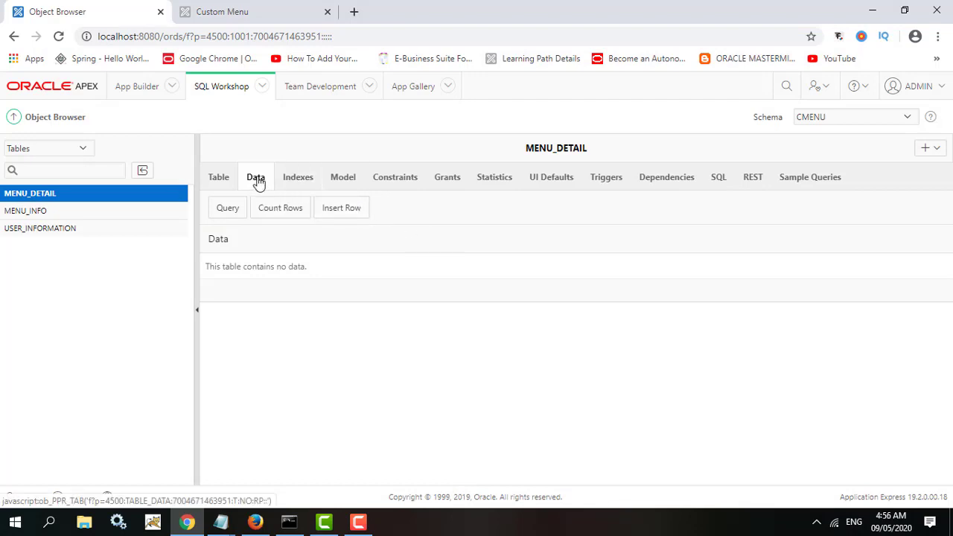
{"action": "left_click", "coordinate": [351, 213]}
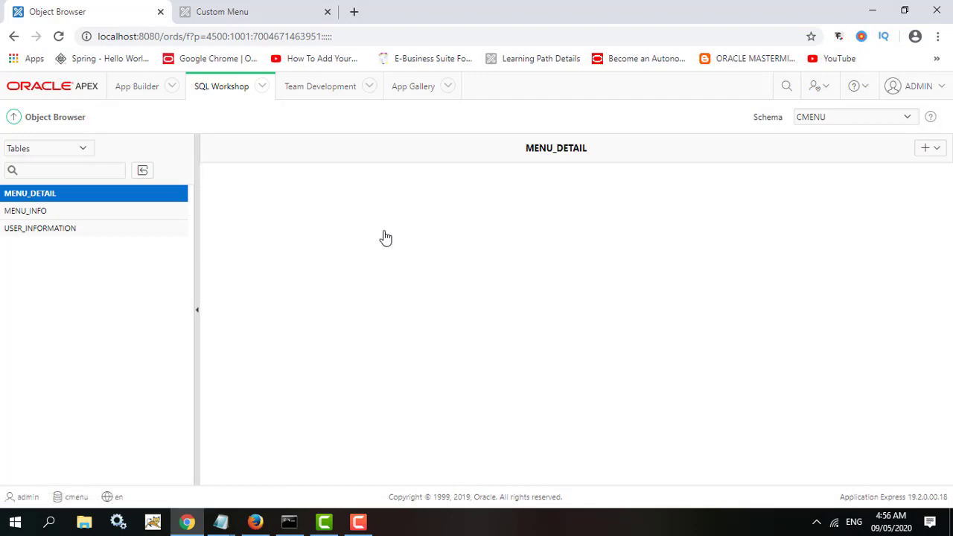
{"action": "left_click", "coordinate": [499, 243]}
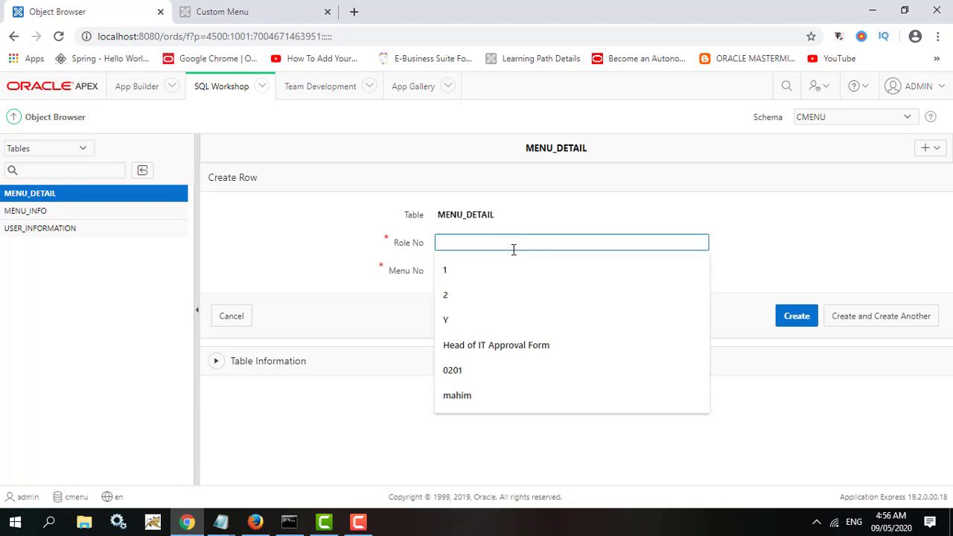
{"action": "type", "text": "1"}
{"action": "left_click", "coordinate": [500, 270]}
{"action": "type", "text": "1"}
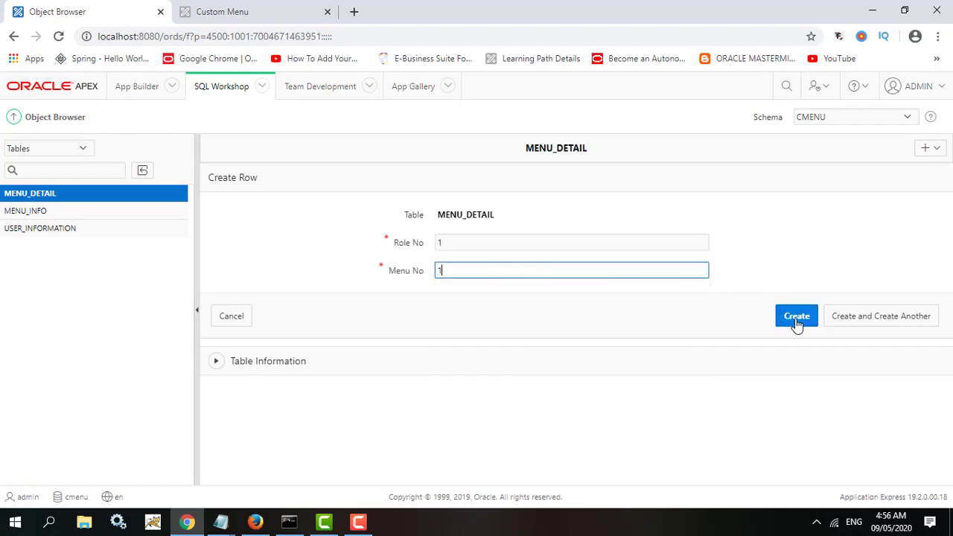
{"action": "left_click", "coordinate": [868, 317]}
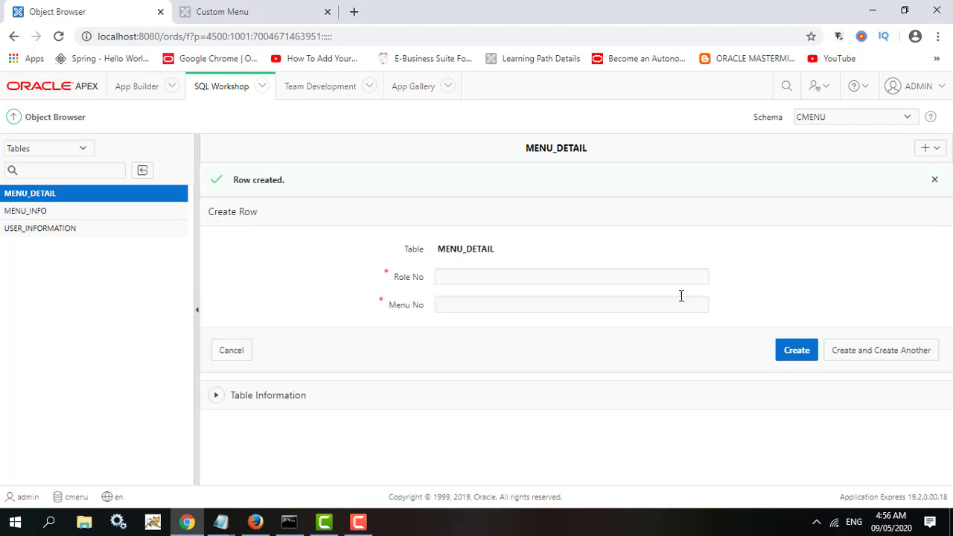
Step: Add another MENU_DETAIL row with Role No 1 and Menu No 2
{"action": "left_click", "coordinate": [497, 278]}
{"action": "left_click", "coordinate": [521, 298]}
{"action": "left_click", "coordinate": [485, 301]}
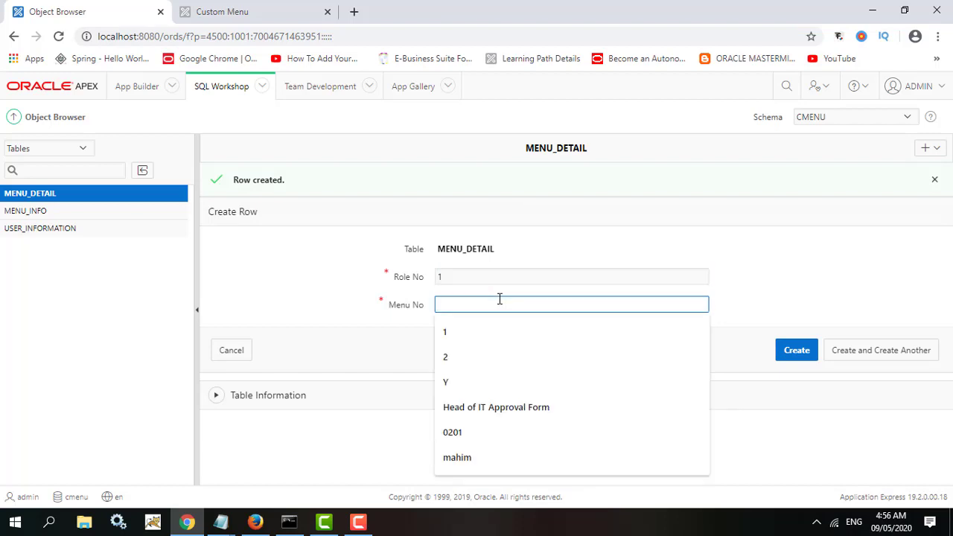
{"action": "left_click", "coordinate": [445, 357]}
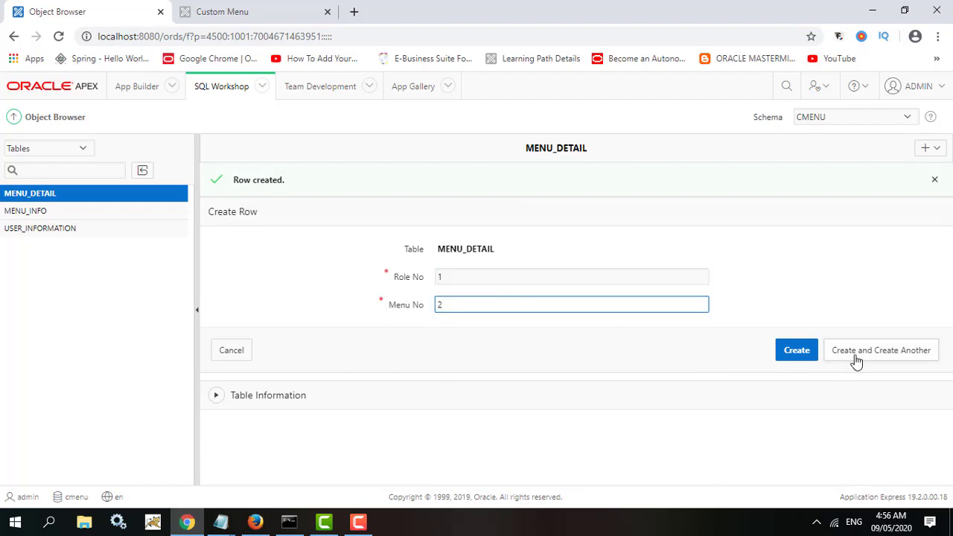
{"action": "left_click", "coordinate": [857, 360]}
Step: Add another MENU_DETAIL row with Role No 1 and Menu No 3
{"action": "left_click", "coordinate": [469, 276]}
{"action": "left_click", "coordinate": [481, 301]}
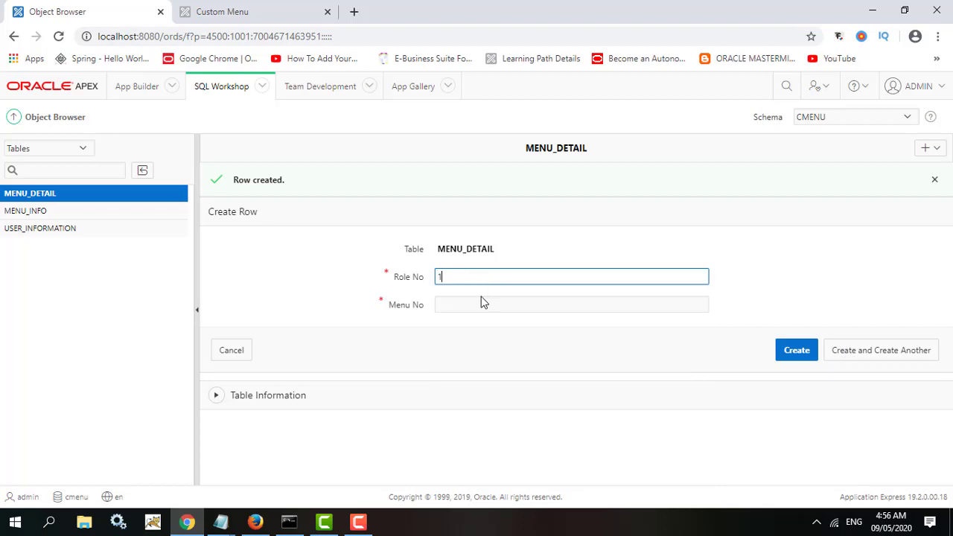
{"action": "left_click", "coordinate": [481, 302]}
{"action": "left_click", "coordinate": [444, 380]}
{"action": "left_click", "coordinate": [886, 351]}
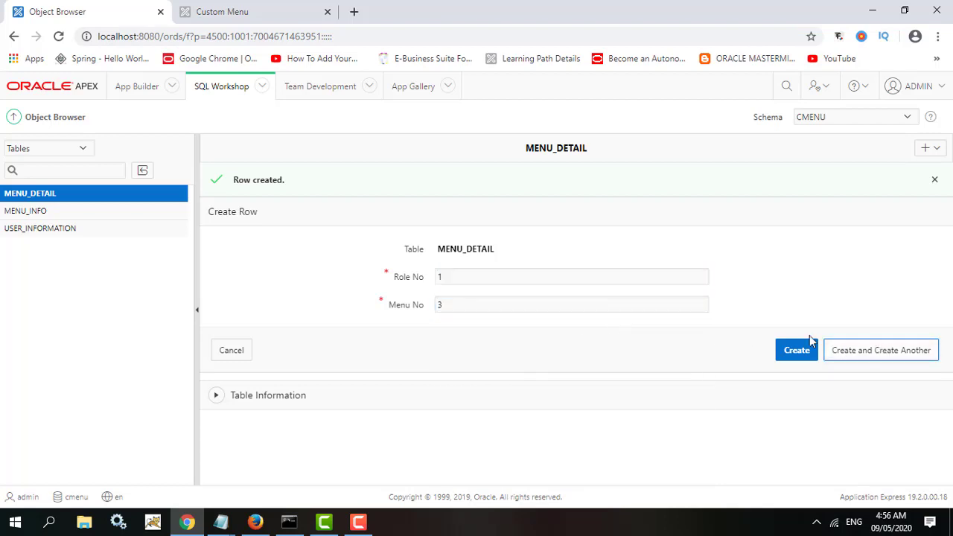
Step: Add a MENU_DETAIL row with Role No 2 and Menu No 1
{"action": "left_click", "coordinate": [469, 278]}
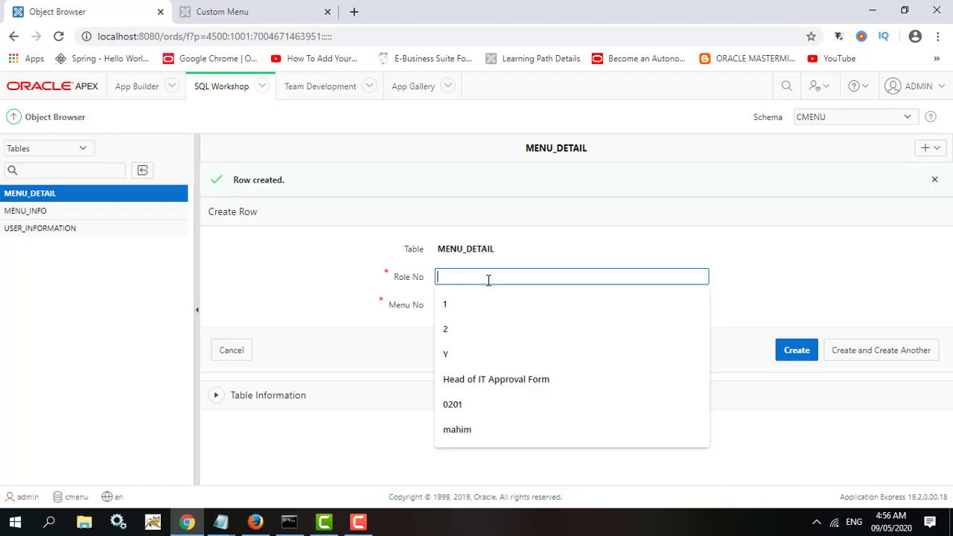
{"action": "left_click", "coordinate": [447, 329]}
{"action": "left_click", "coordinate": [471, 302]}
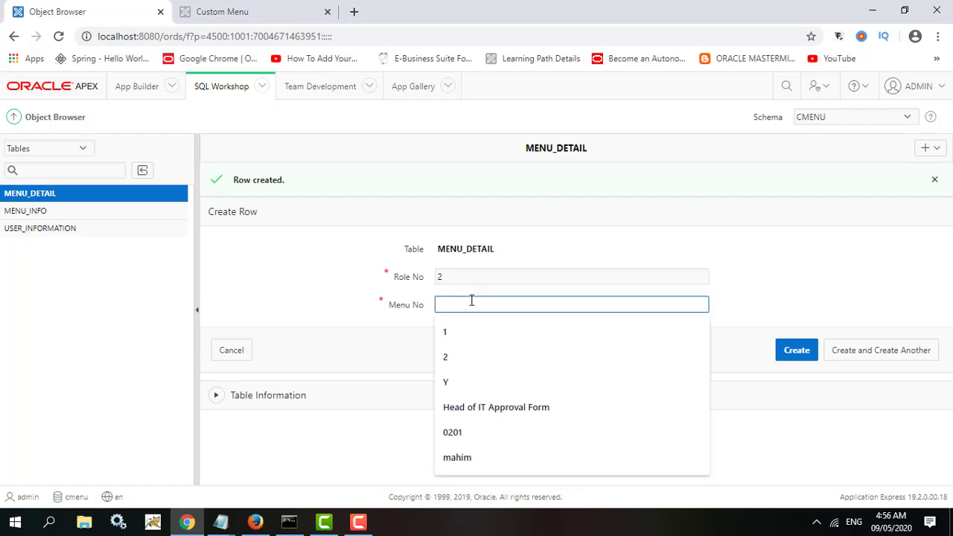
{"action": "left_click", "coordinate": [536, 332]}
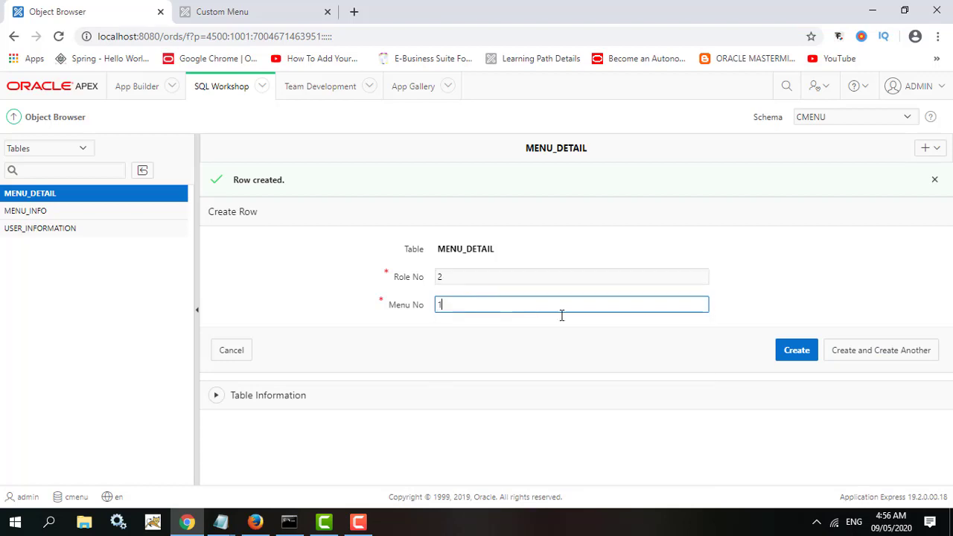
{"action": "left_click", "coordinate": [861, 352]}
Step: Add a MENU_DETAIL row with Role No 2 and Menu No 3
{"action": "left_click", "coordinate": [459, 277]}
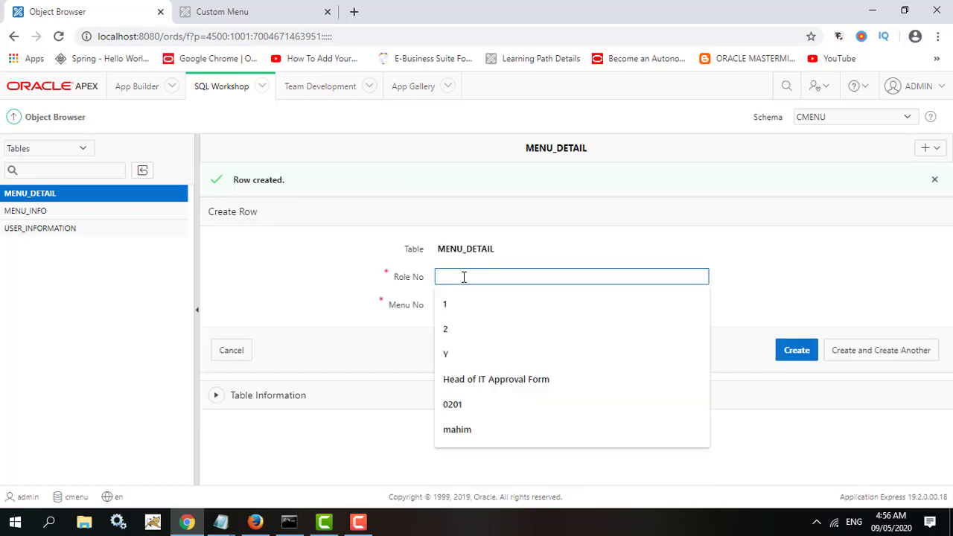
{"action": "left_click", "coordinate": [447, 329]}
{"action": "left_click", "coordinate": [470, 302]}
{"action": "type", "text": "3"}
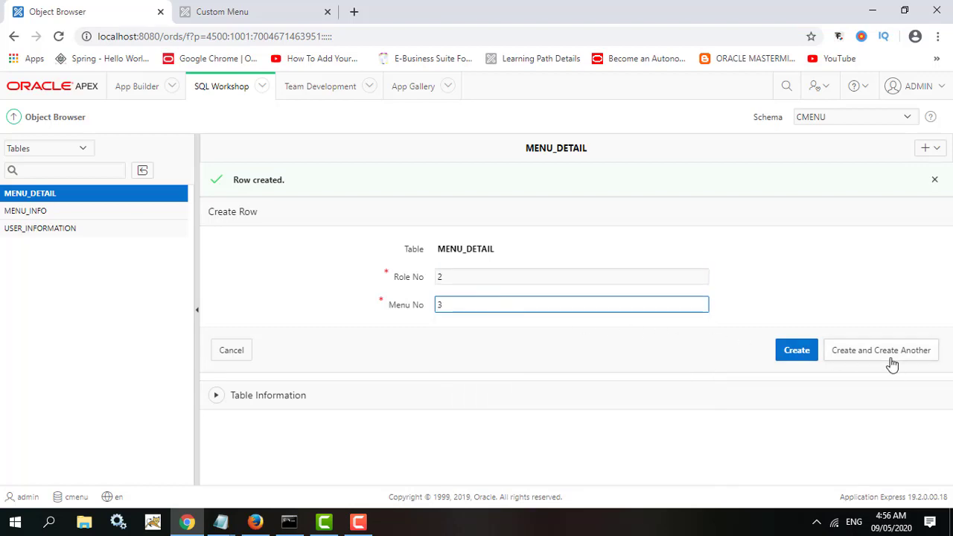
{"action": "left_click", "coordinate": [864, 357]}
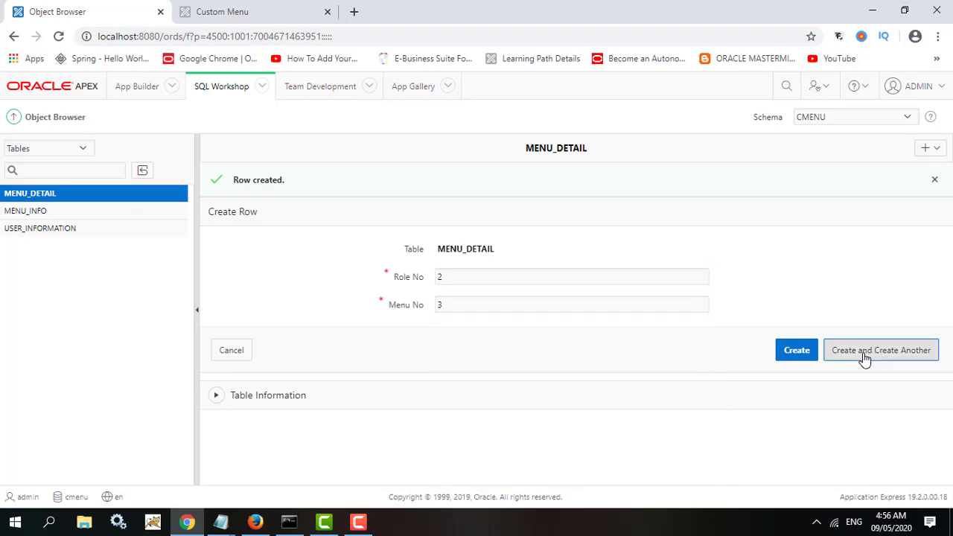
Step: Review the data in the USER_INFORMATION, MENU_INFO and MENU_DETAIL tables
{"action": "left_click", "coordinate": [33, 211]}
{"action": "left_click", "coordinate": [41, 228]}
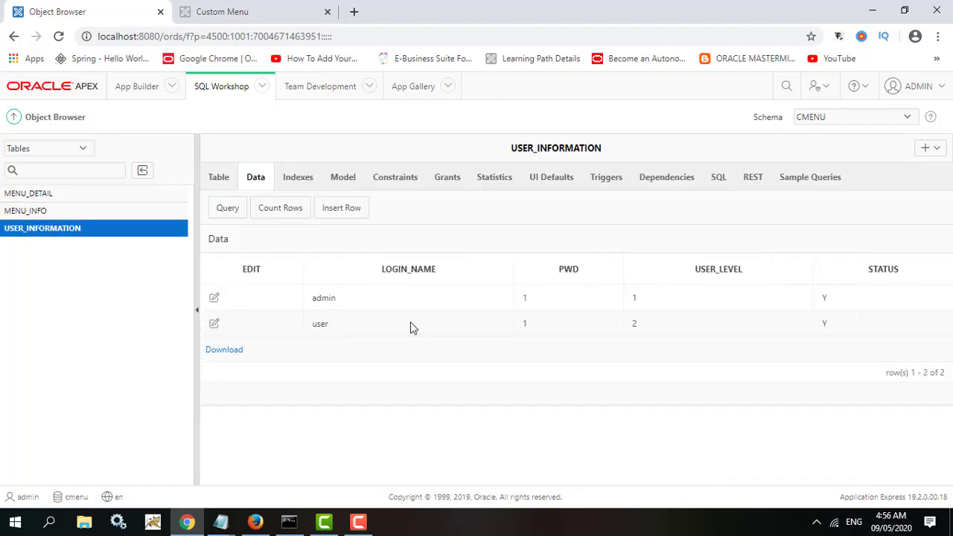
{"action": "left_click", "coordinate": [41, 212]}
{"action": "left_click", "coordinate": [41, 193]}
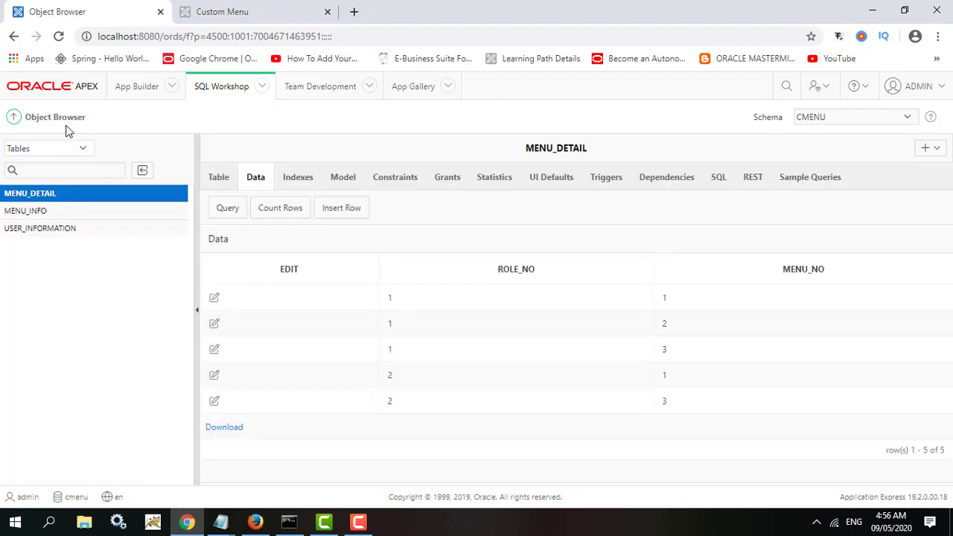
Step: Open the Custom Menu application in App Builder, and sign out of its running session
{"action": "left_click", "coordinate": [74, 92]}
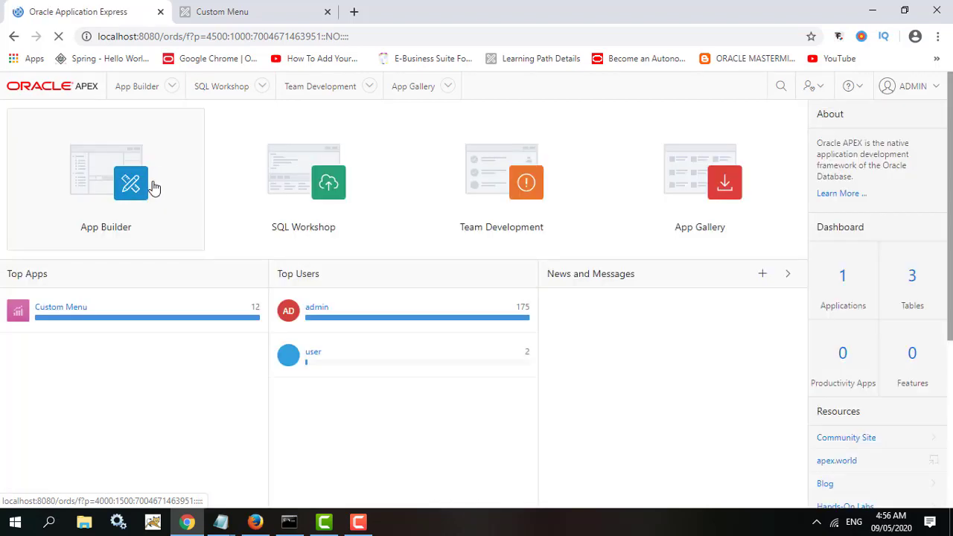
{"action": "left_click", "coordinate": [61, 309]}
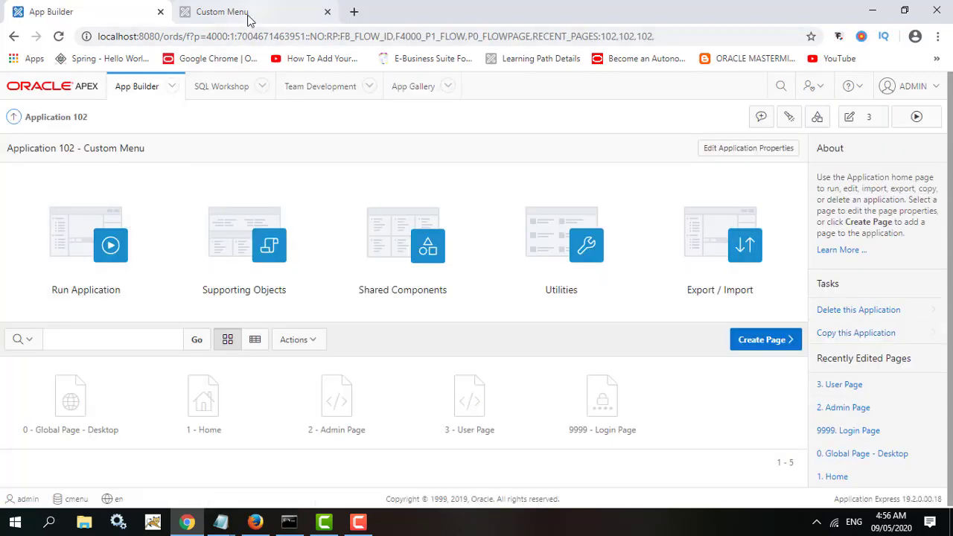
{"action": "left_click", "coordinate": [248, 14]}
{"action": "left_click", "coordinate": [920, 89]}
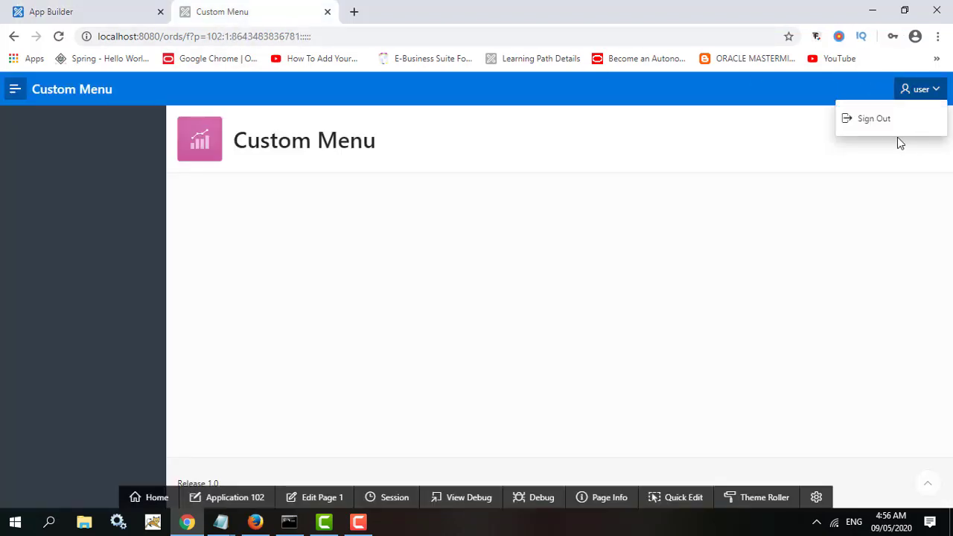
{"action": "left_click", "coordinate": [883, 119]}
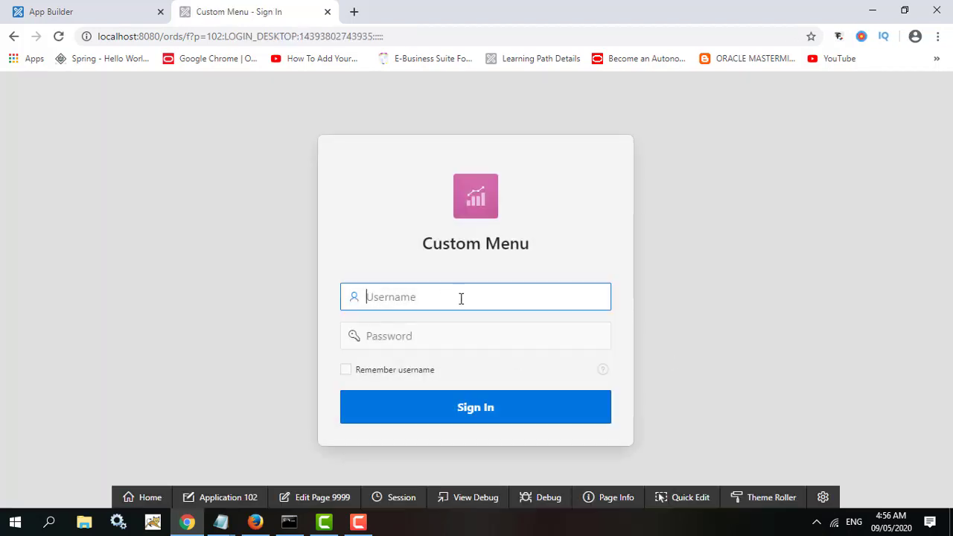
Step: Sign in to the Custom Menu application as admin with the account password
{"action": "type", "text": "admin"}
{"action": "key", "text": "Tab"}
{"action": "type", "text": "1"}
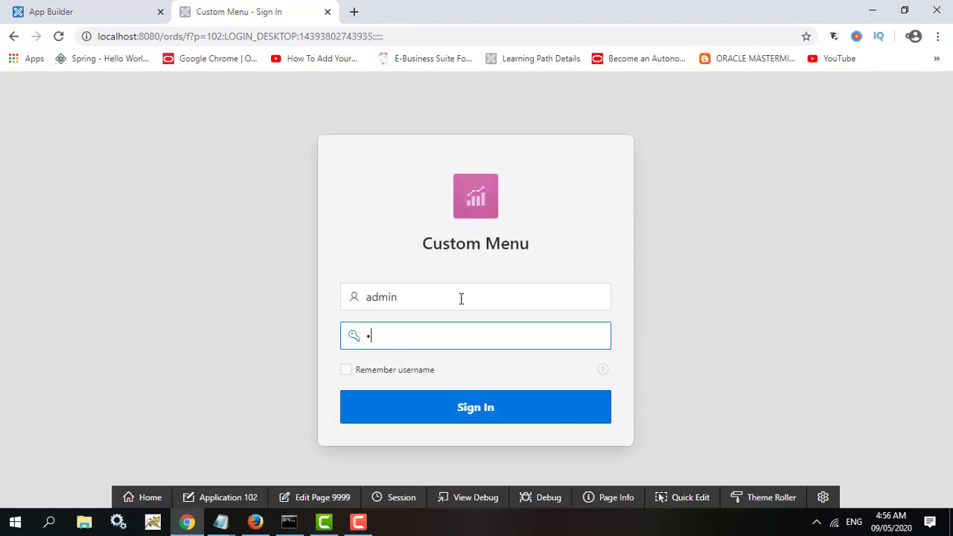
{"action": "key", "text": "Return"}
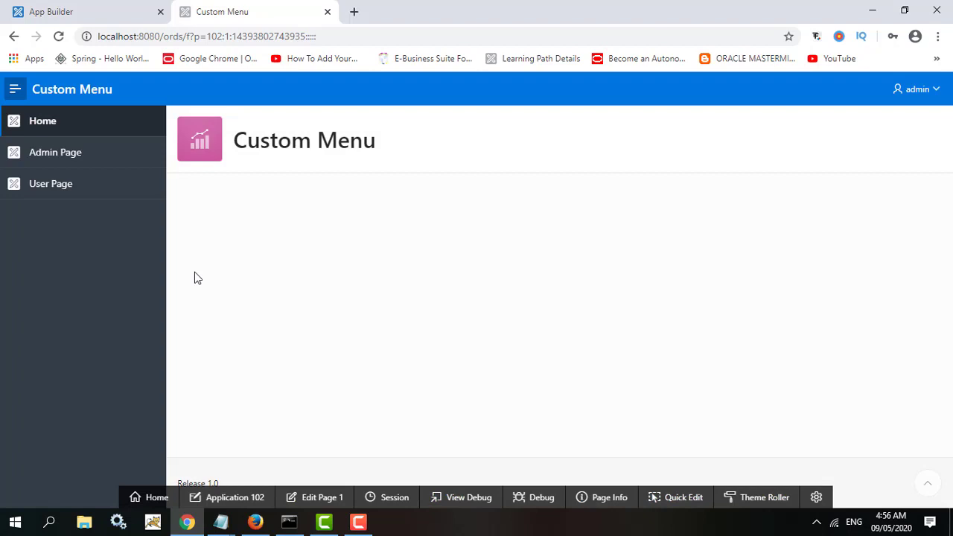
Step: Test the navigation menu by opening its Admin Page and User Page entries
{"action": "left_click", "coordinate": [51, 157]}
{"action": "left_click", "coordinate": [47, 188]}
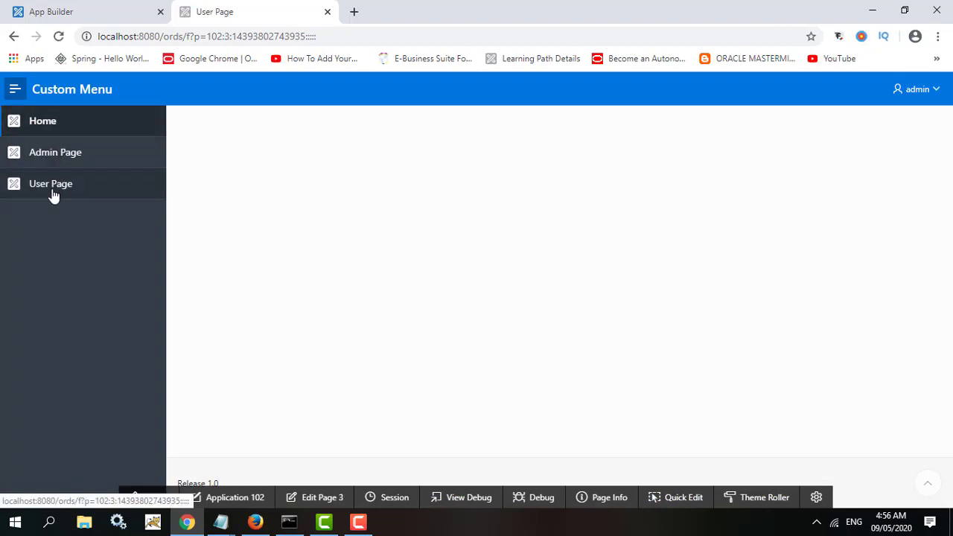
{"action": "mouse_move", "coordinate": [229, 518]}
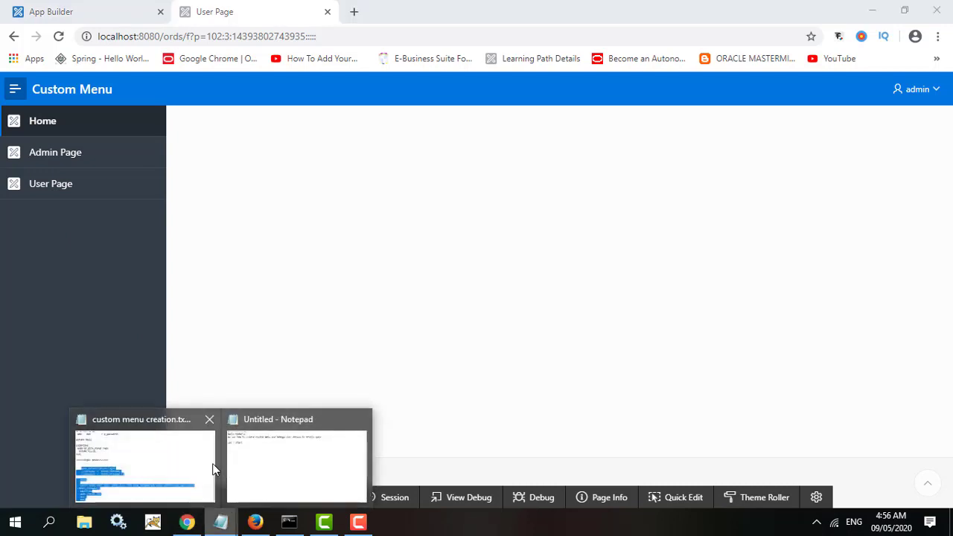
Step: Add the line "Admin user can access 3 pages" to the untitled Notepad note and return to the Custom Menu application
{"action": "left_click", "coordinate": [297, 458]}
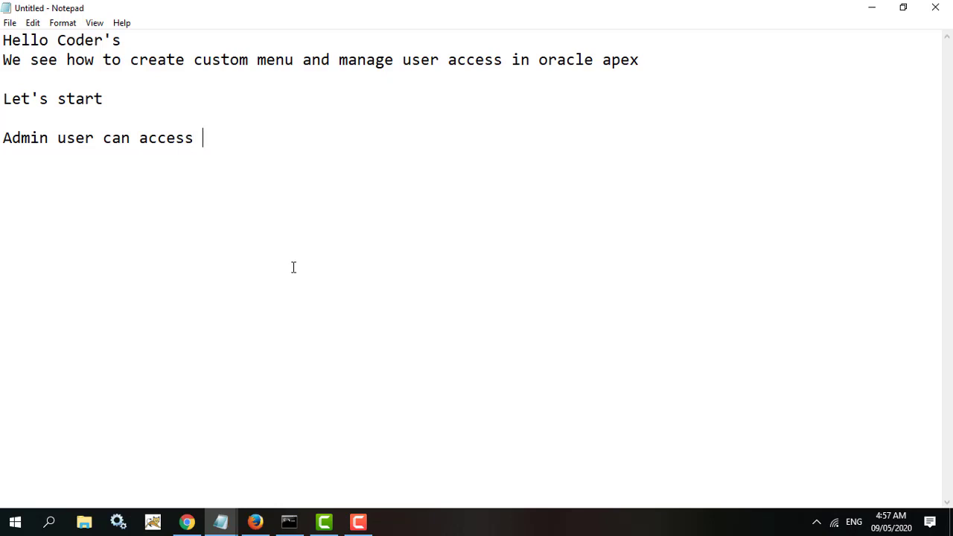
{"action": "type", "text": "pages"}
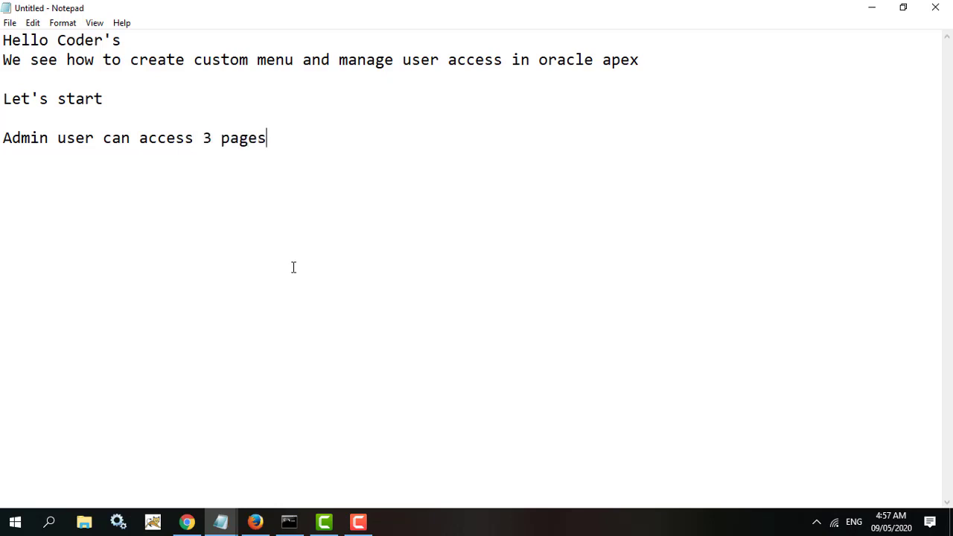
{"action": "left_click", "coordinate": [874, 11]}
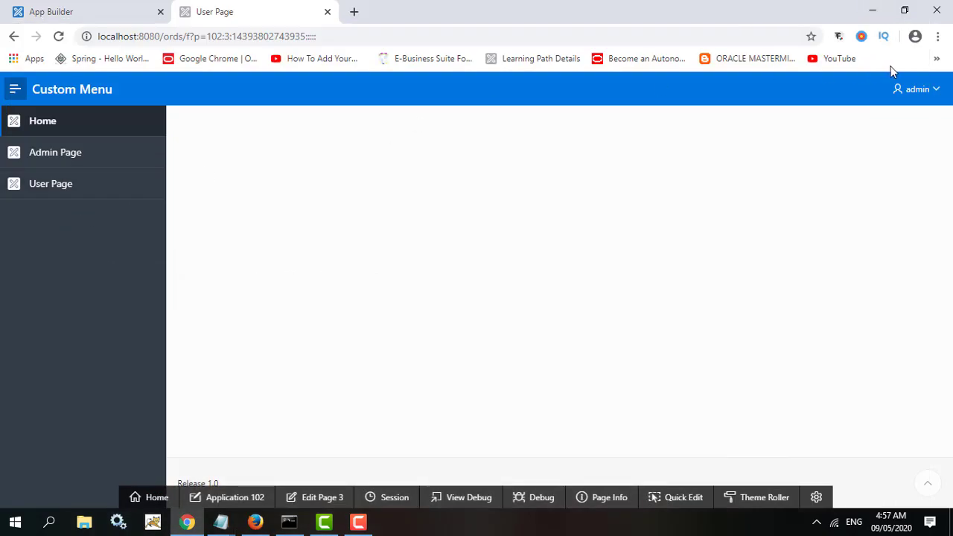
Step: Sign out of the admin session in the Custom Menu application and return to application 102 in App Builder
{"action": "left_click", "coordinate": [934, 98]}
{"action": "left_click", "coordinate": [892, 124]}
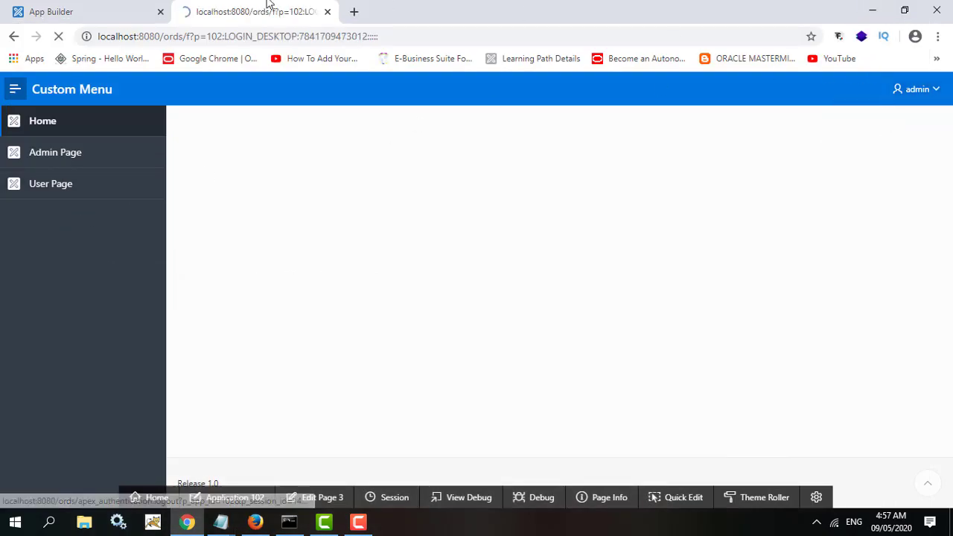
{"action": "left_click", "coordinate": [87, 10]}
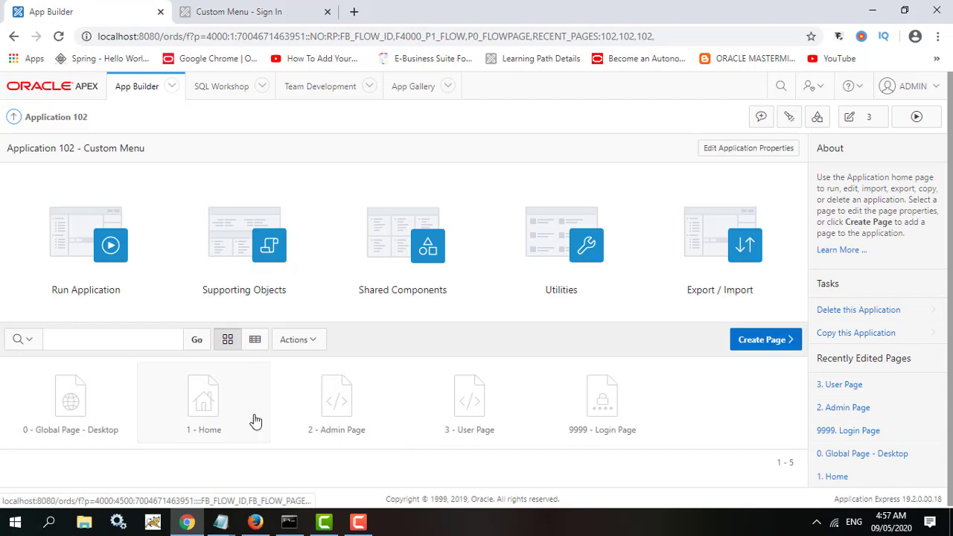
Step: Set the authorization scheme of page 2, Admin Page, to User_Authentication and save the page
{"action": "left_click", "coordinate": [350, 424]}
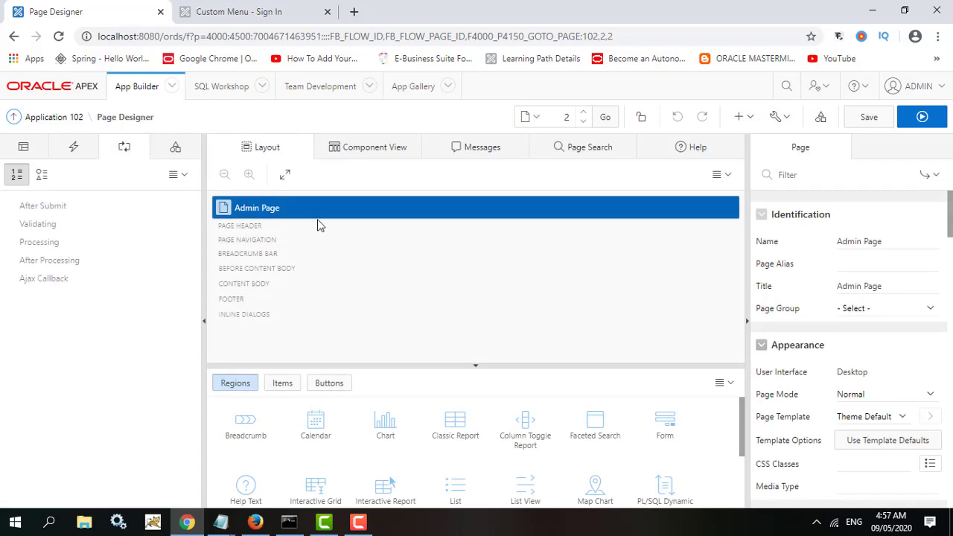
{"action": "left_click", "coordinate": [24, 148]}
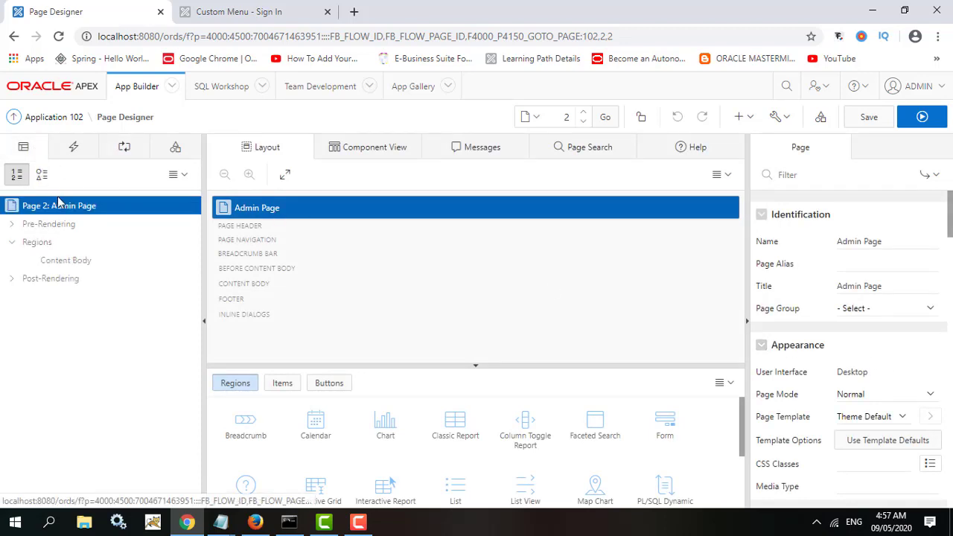
{"action": "scroll", "coordinate": [931, 415], "scroll_direction": "down", "scroll_amount": 4}
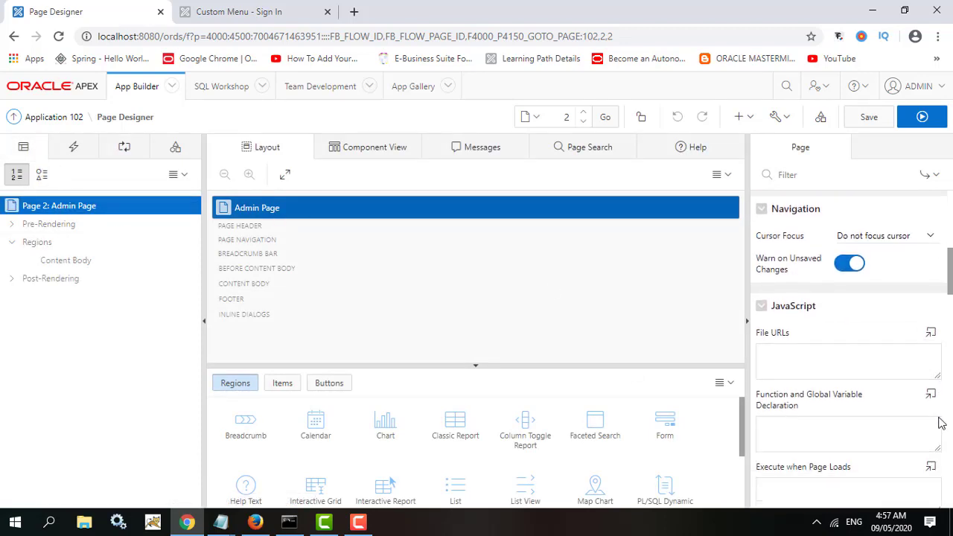
{"action": "scroll", "coordinate": [940, 423], "scroll_direction": "down", "scroll_amount": 8}
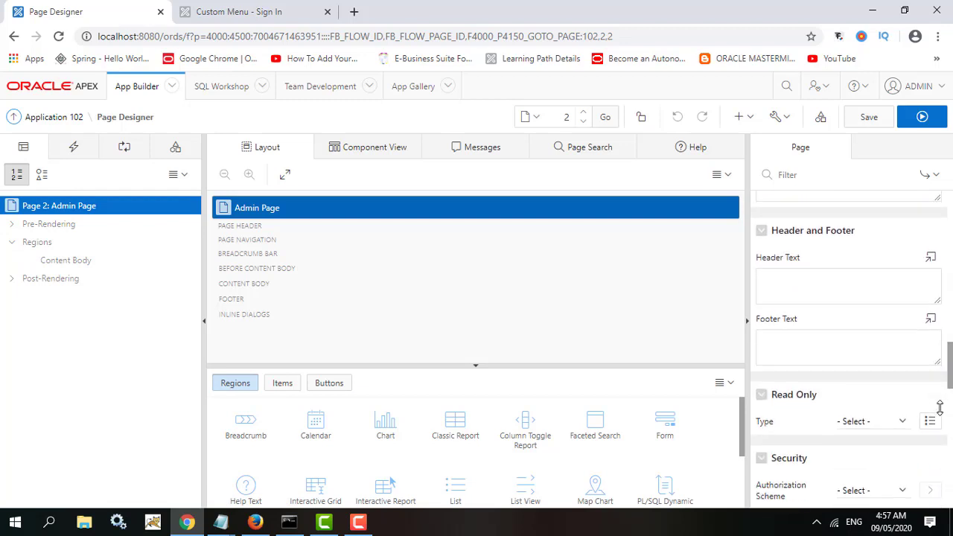
{"action": "scroll", "coordinate": [940, 408], "scroll_direction": "down", "scroll_amount": 3}
{"action": "left_click", "coordinate": [885, 335]}
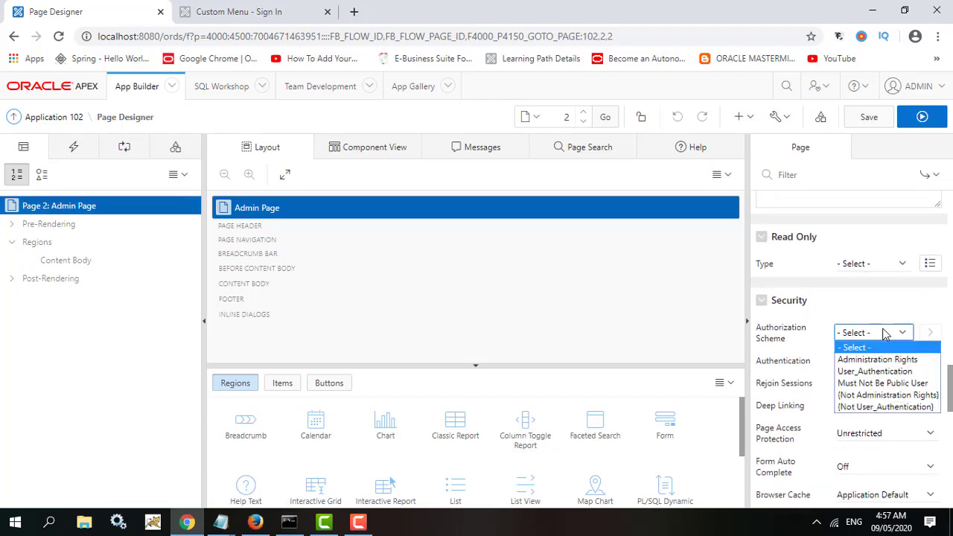
{"action": "left_click", "coordinate": [881, 372]}
{"action": "left_click", "coordinate": [864, 120]}
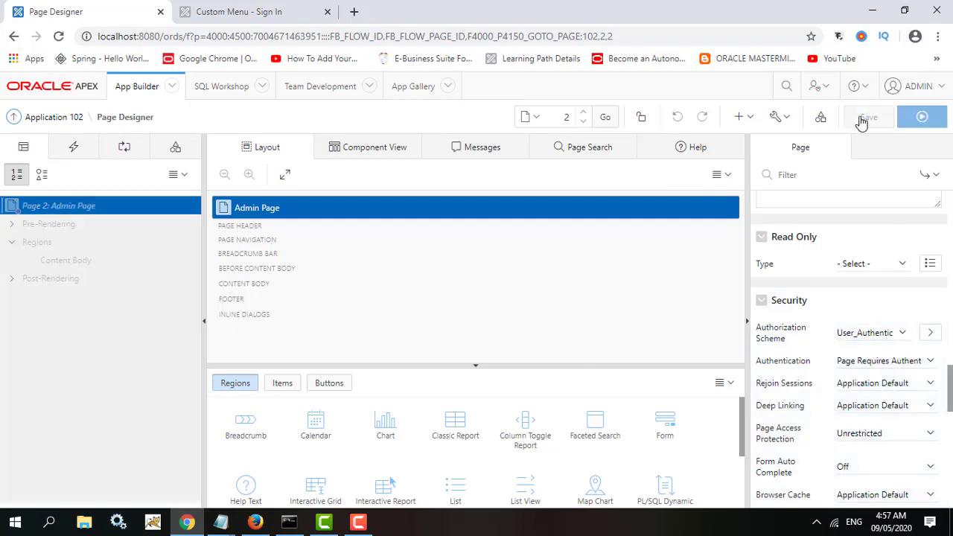
Step: Set the authorization scheme of page 3, User Page, to User_Authentication and save the page
{"action": "left_click", "coordinate": [56, 119]}
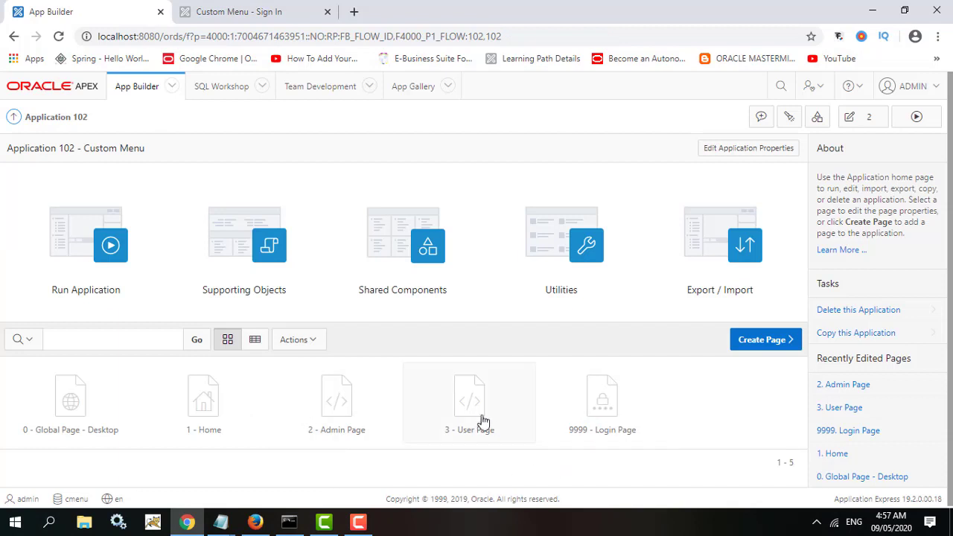
{"action": "left_click", "coordinate": [483, 421]}
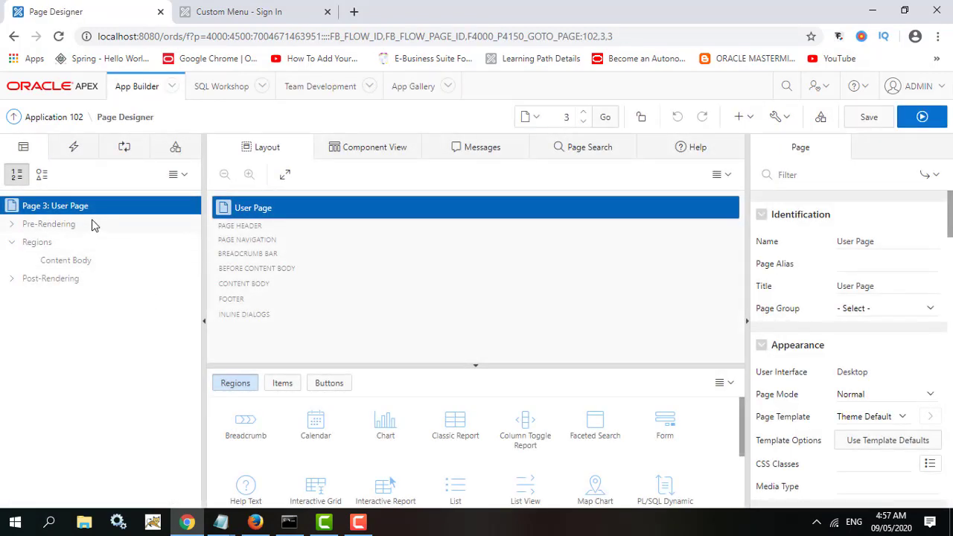
{"action": "scroll", "coordinate": [874, 357], "scroll_direction": "down", "scroll_amount": 10}
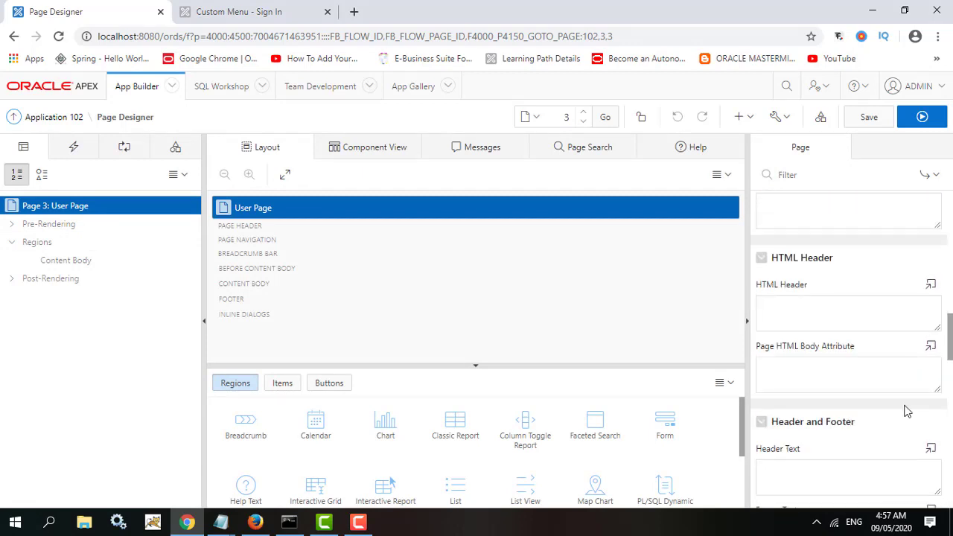
{"action": "scroll", "coordinate": [907, 410], "scroll_direction": "down", "scroll_amount": 3}
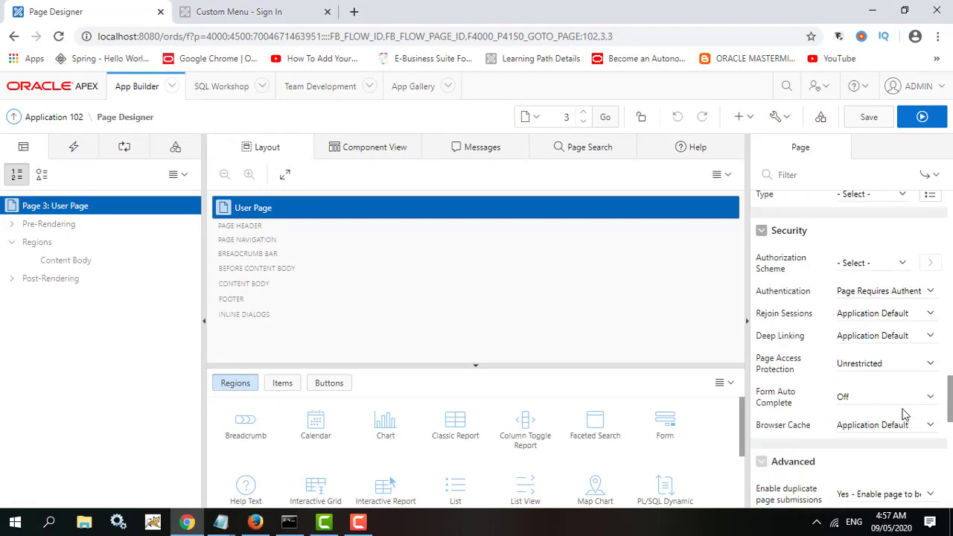
{"action": "left_click", "coordinate": [883, 292]}
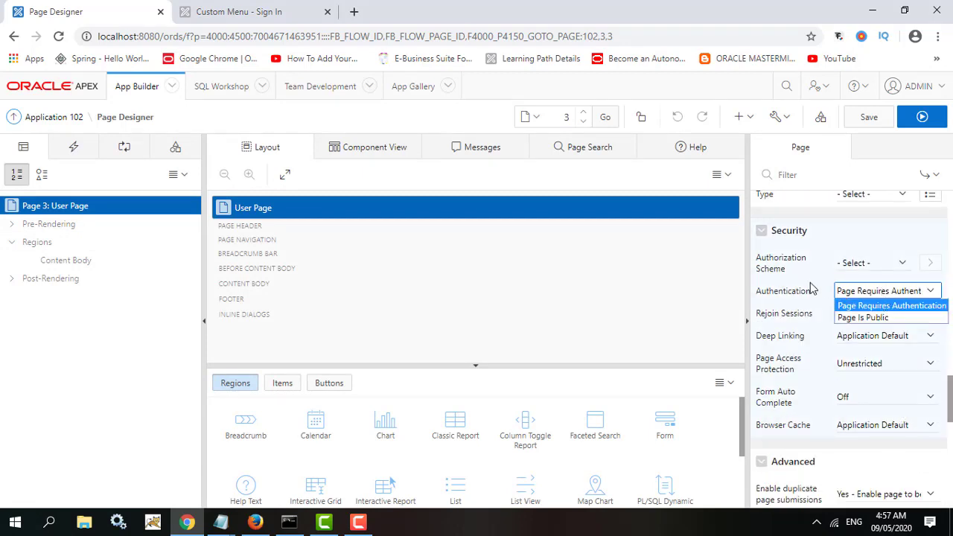
{"action": "left_click", "coordinate": [873, 266]}
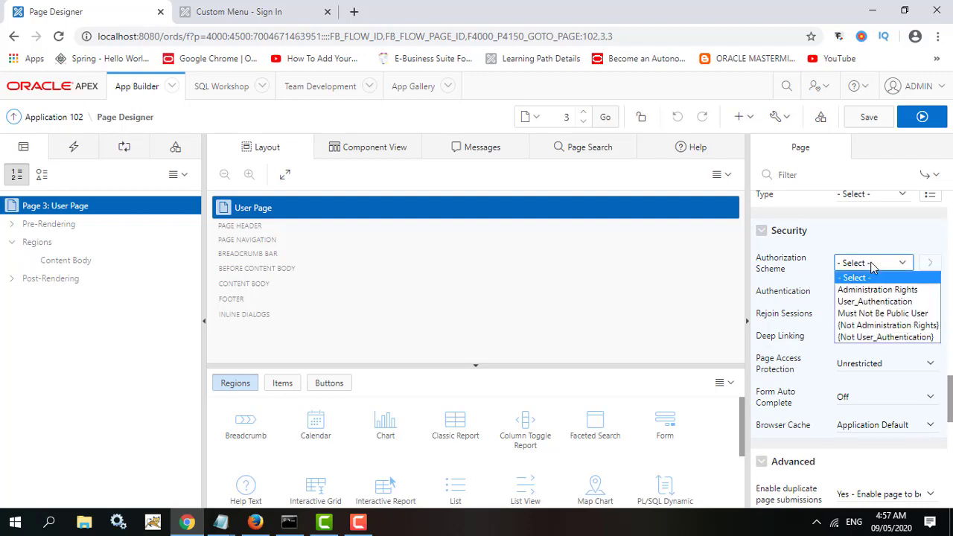
{"action": "left_click", "coordinate": [891, 302]}
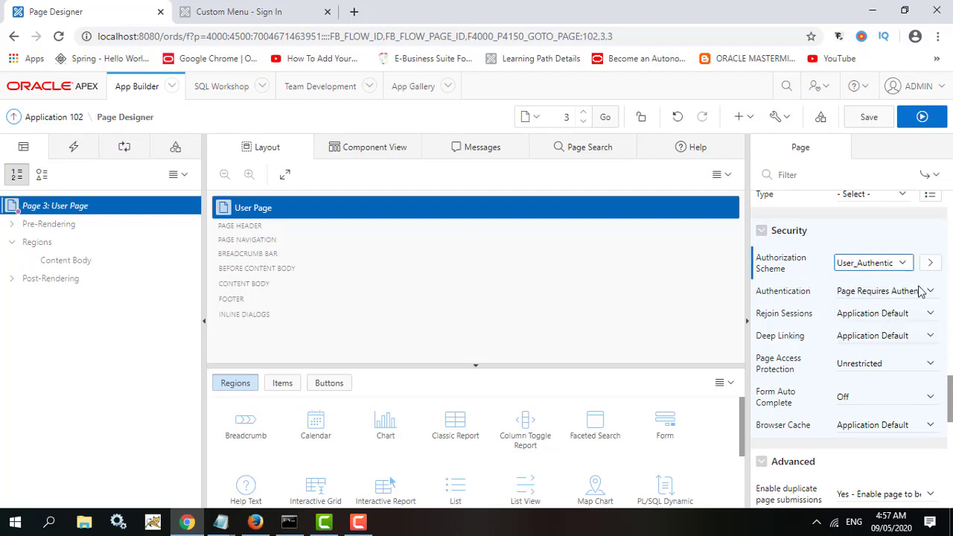
{"action": "left_click", "coordinate": [873, 123]}
Step: Set the authorization scheme of page 1, Home, to User_Authentication and save the page
{"action": "left_click", "coordinate": [53, 119]}
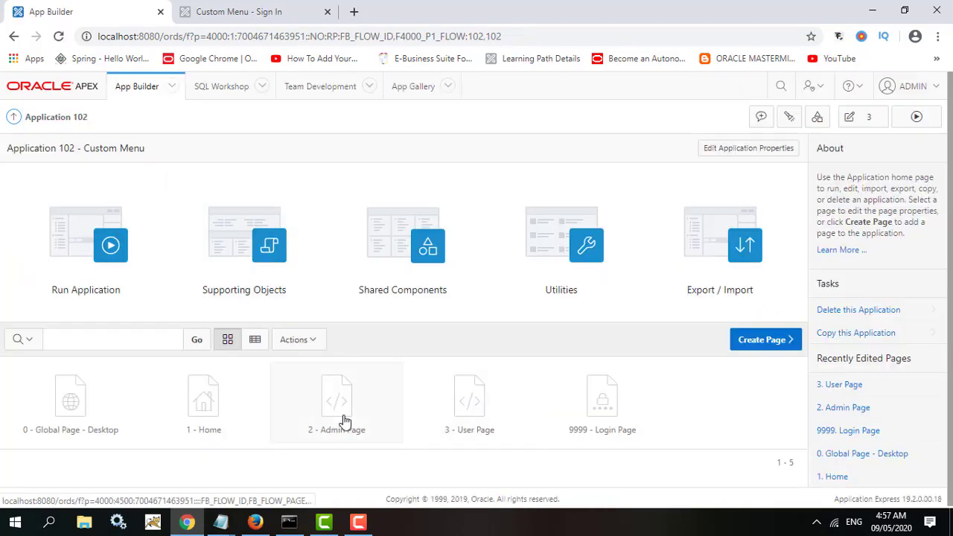
{"action": "left_click", "coordinate": [215, 411]}
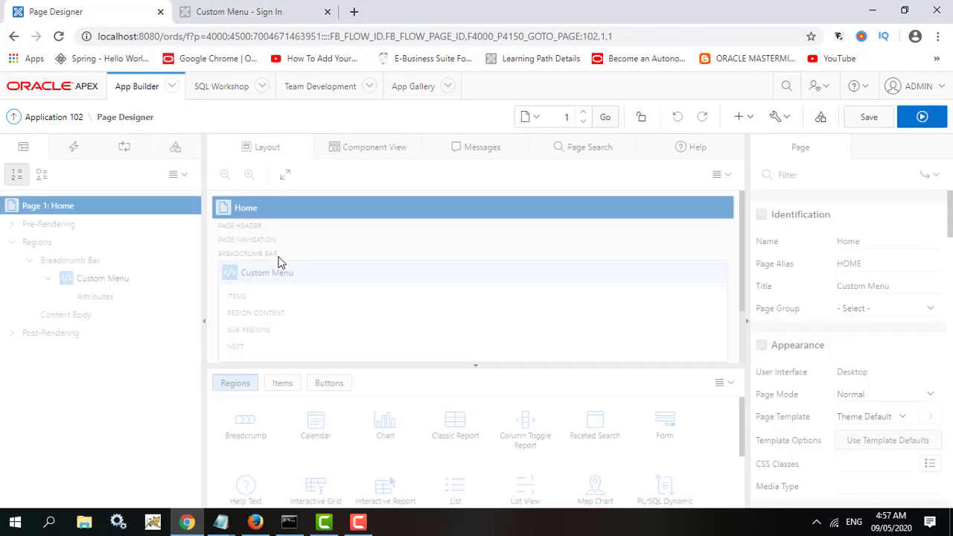
{"action": "scroll", "coordinate": [927, 355], "scroll_direction": "down", "scroll_amount": 5}
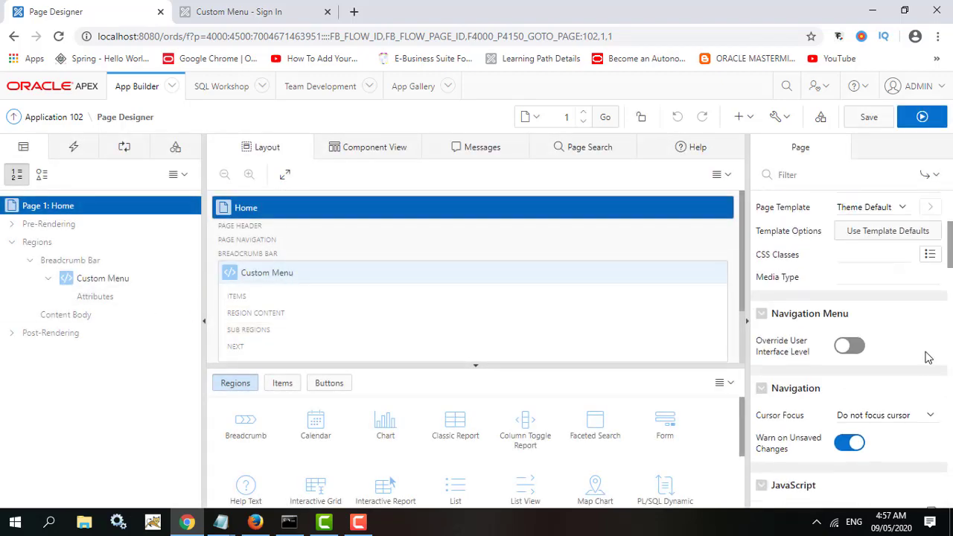
{"action": "scroll", "coordinate": [926, 355], "scroll_direction": "up", "scroll_amount": 5}
{"action": "scroll", "coordinate": [917, 415], "scroll_direction": "down", "scroll_amount": 8}
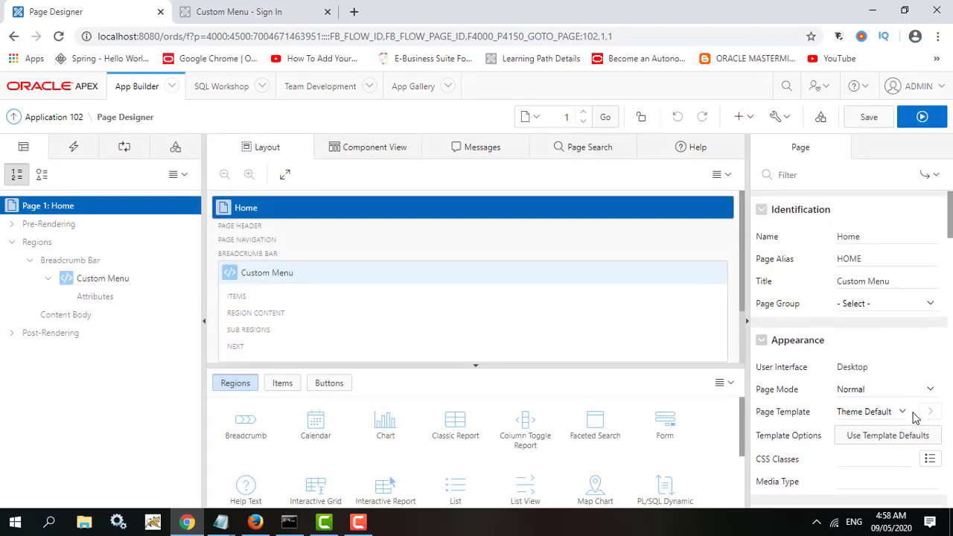
{"action": "scroll", "coordinate": [931, 413], "scroll_direction": "down", "scroll_amount": 8}
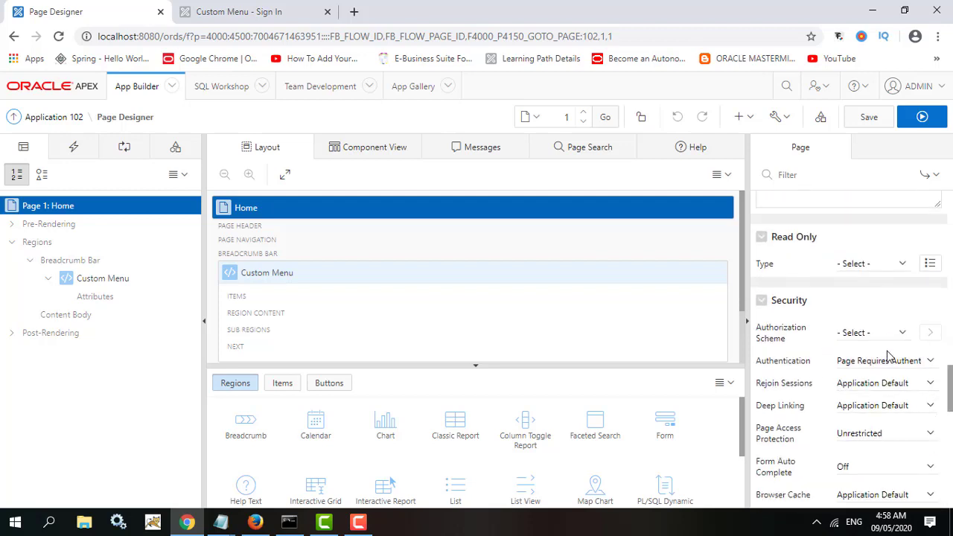
{"action": "left_click", "coordinate": [890, 333]}
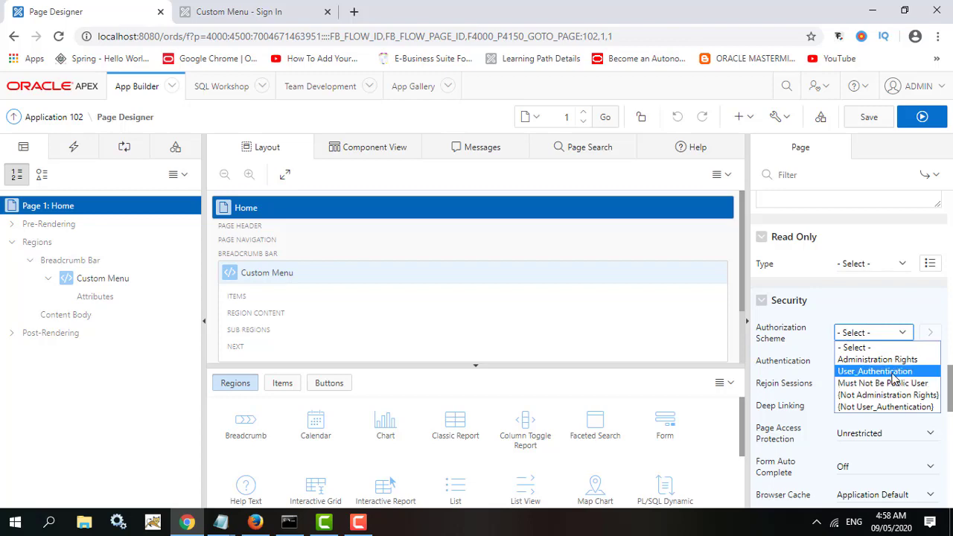
{"action": "left_click", "coordinate": [895, 372]}
{"action": "left_click", "coordinate": [864, 119]}
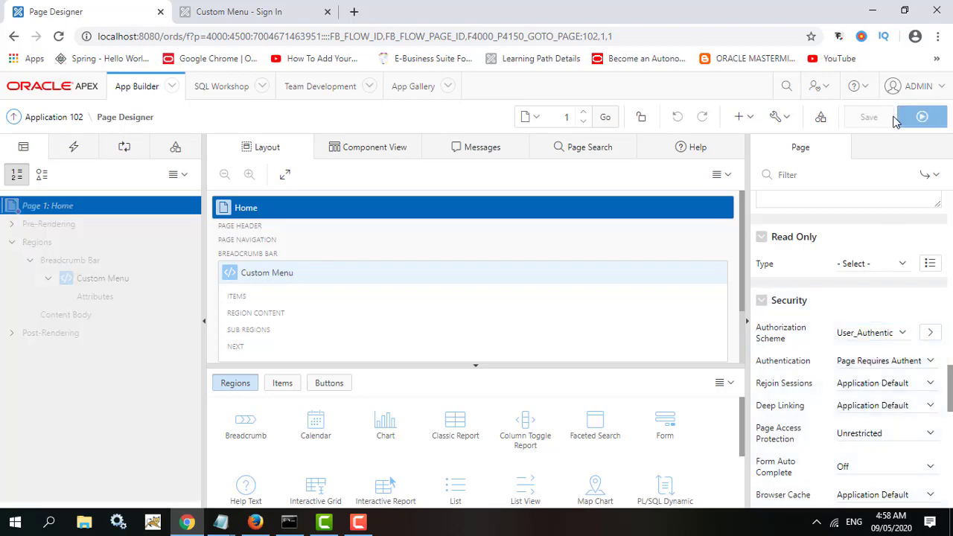
Step: Run the Home page and sign in to the Custom Menu application as "user" with the account password
{"action": "left_click", "coordinate": [923, 123]}
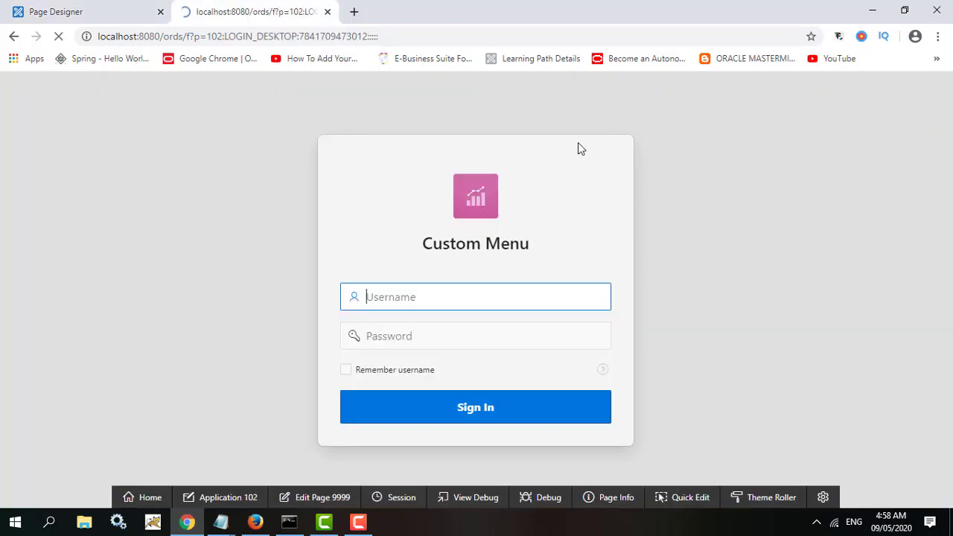
{"action": "left_click", "coordinate": [415, 304]}
{"action": "type", "text": "user"}
{"action": "key", "text": "Tab"}
{"action": "key", "text": "Return"}
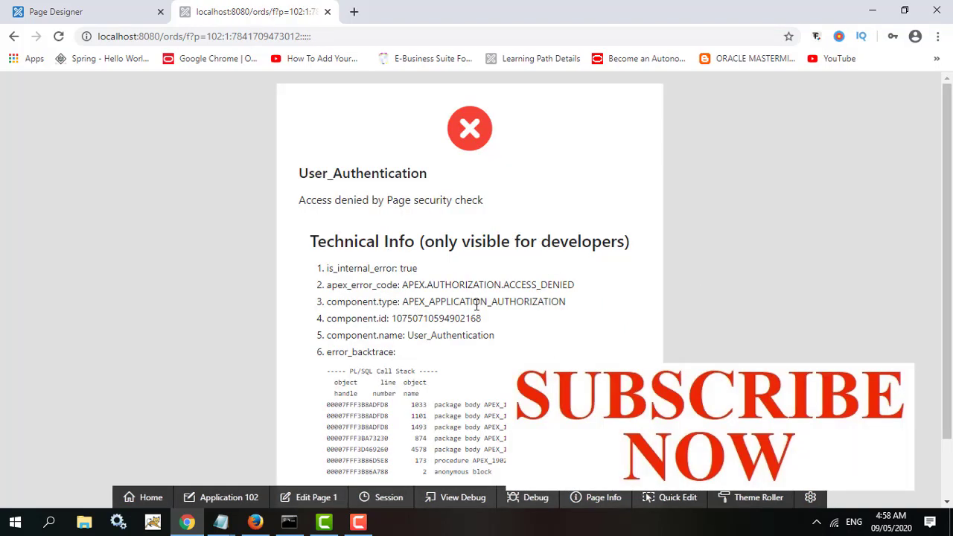
{"action": "scroll", "coordinate": [477, 306], "scroll_direction": "down", "scroll_amount": 1}
{"action": "scroll", "coordinate": [417, 259], "scroll_direction": "up", "scroll_amount": 1}
Step: Clear the authorization scheme of the Home page in Page Designer, then save and run the page
{"action": "left_click", "coordinate": [75, 11]}
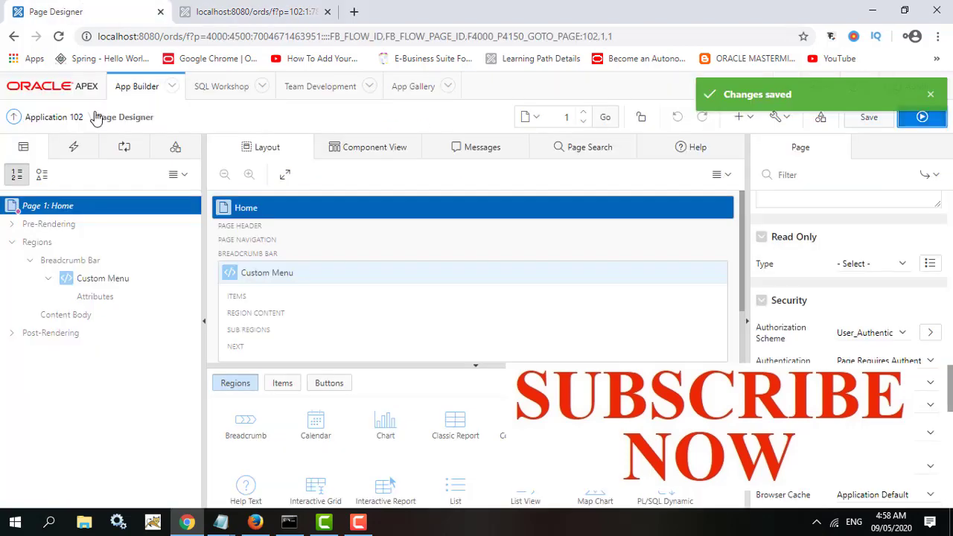
{"action": "left_click", "coordinate": [883, 337]}
{"action": "left_click", "coordinate": [865, 347]}
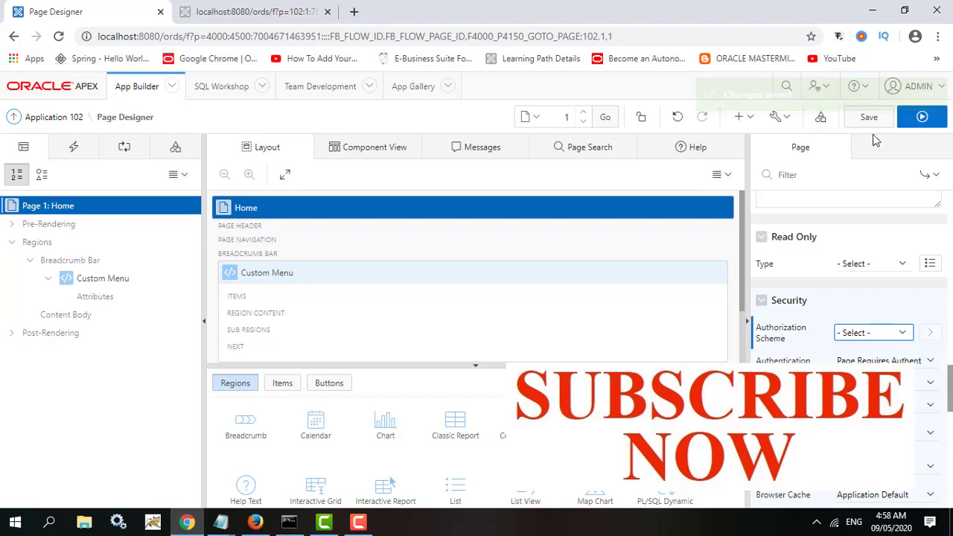
{"action": "left_click", "coordinate": [921, 119]}
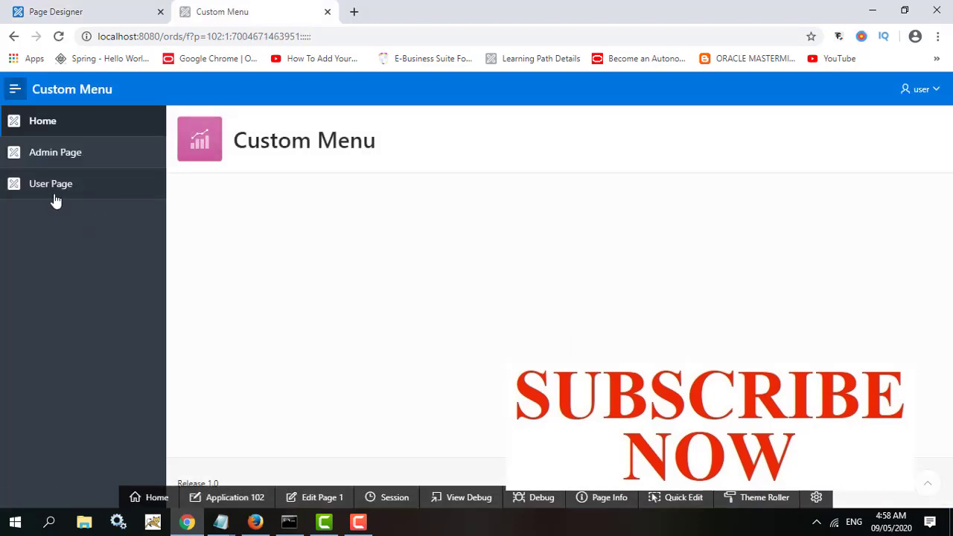
Step: Test the user account's access by opening Home and User Page from the navigation menu, and examine the resulting page
{"action": "left_click", "coordinate": [47, 125]}
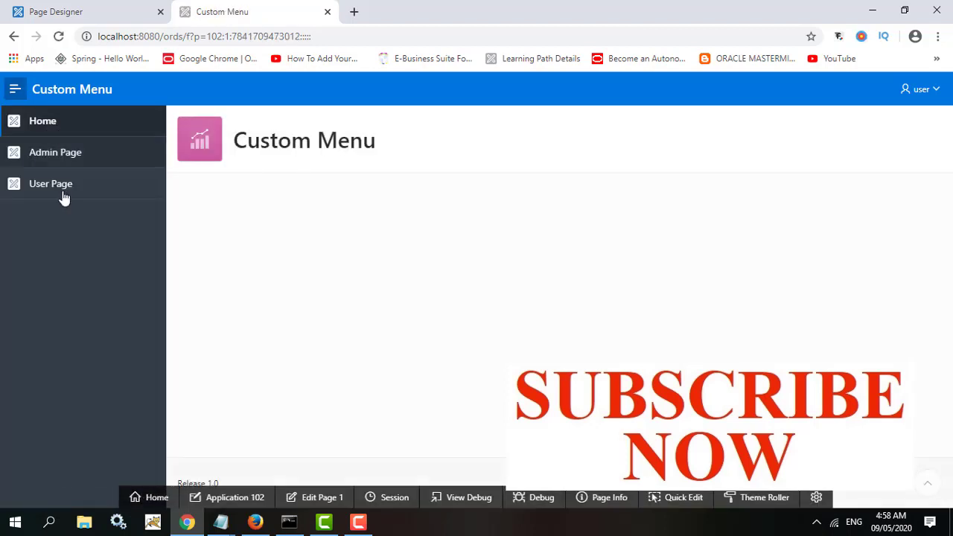
{"action": "left_click", "coordinate": [58, 195]}
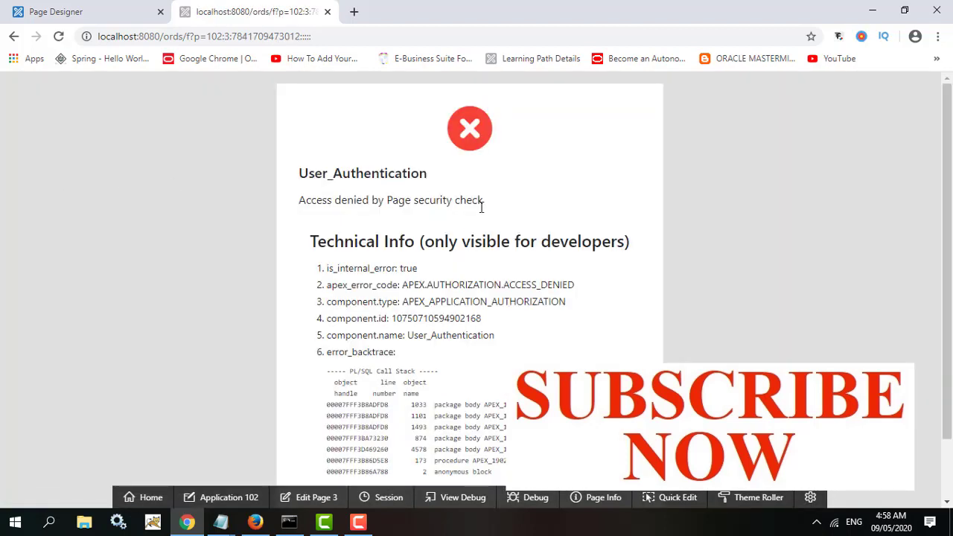
{"action": "left_click_drag", "start_coordinate": [299, 200], "coordinate": [514, 212]}
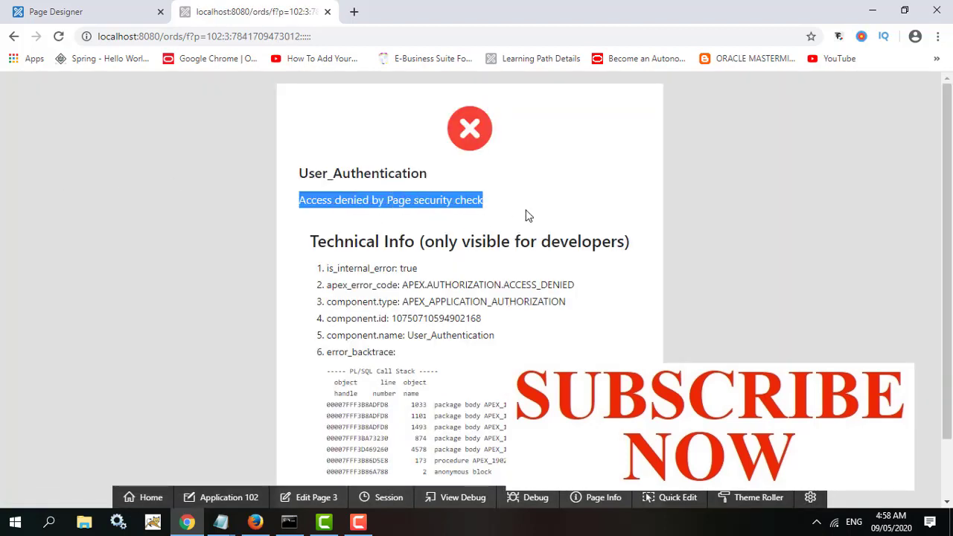
{"action": "left_click", "coordinate": [526, 216]}
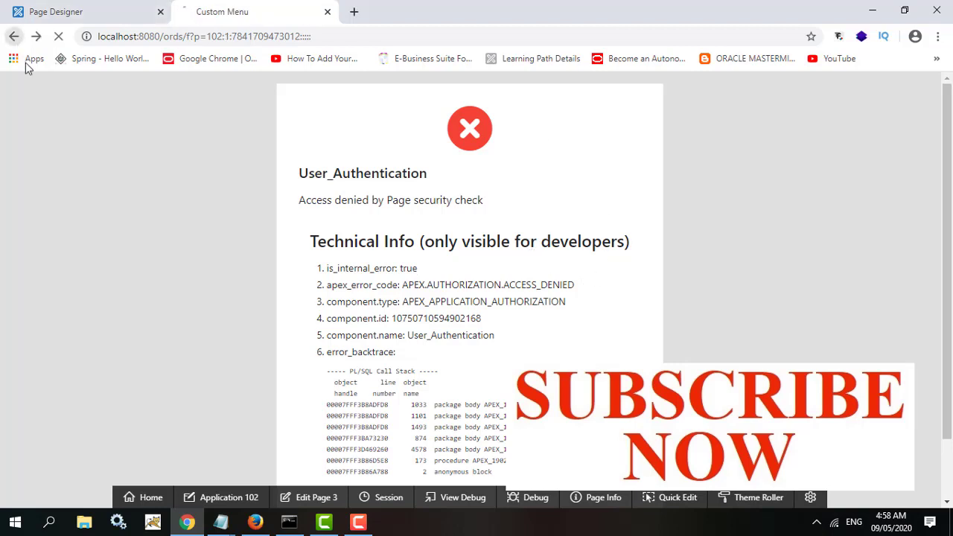